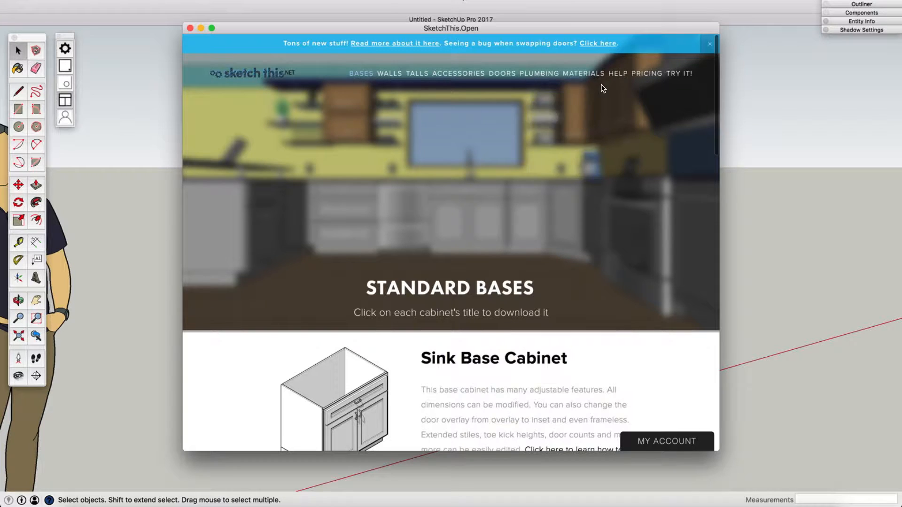
Browse the SketchThis library to the crown moldings and load the Standard Crown 3" profile
{"action": "scroll", "coordinate": [531, 229], "scroll_direction": "down", "scroll_amount": 15}
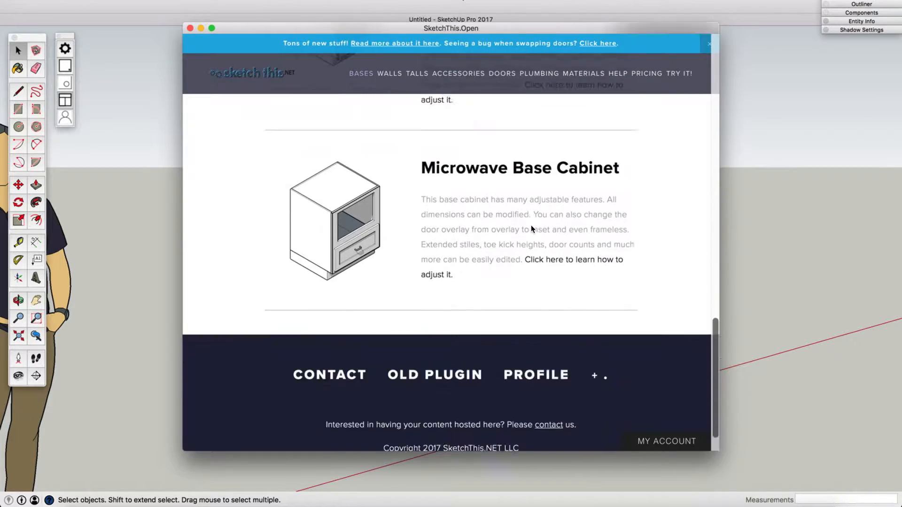
{"action": "mouse_move", "coordinate": [598, 324]}
{"action": "left_click", "coordinate": [597, 223]}
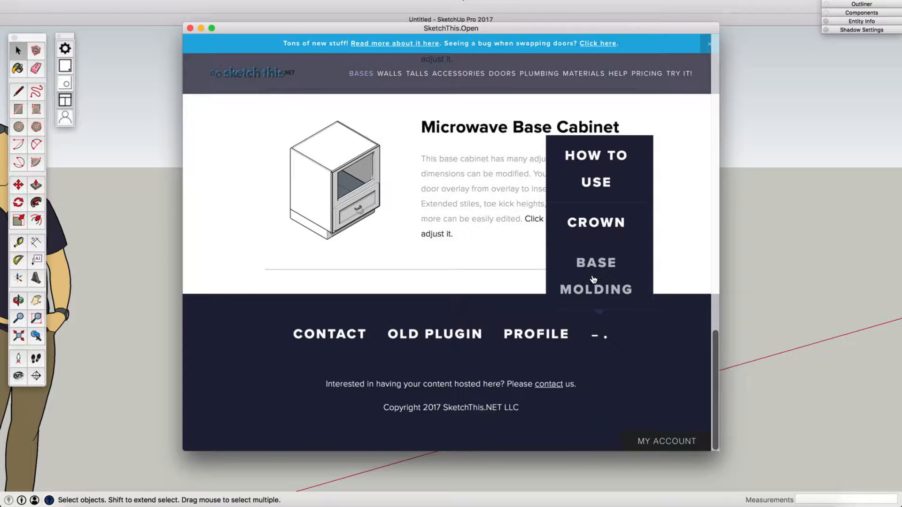
{"action": "scroll", "coordinate": [374, 321], "scroll_direction": "down", "scroll_amount": 1}
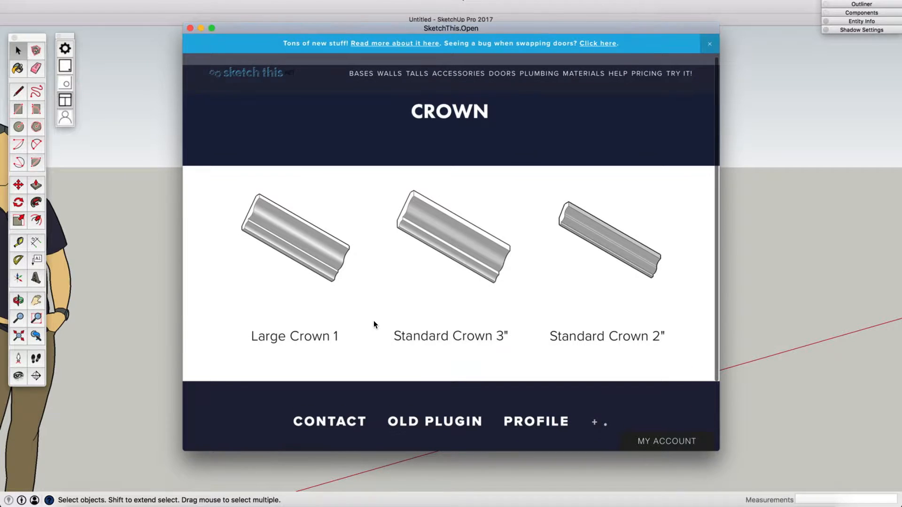
{"action": "scroll", "coordinate": [440, 335], "scroll_direction": "down", "scroll_amount": 1}
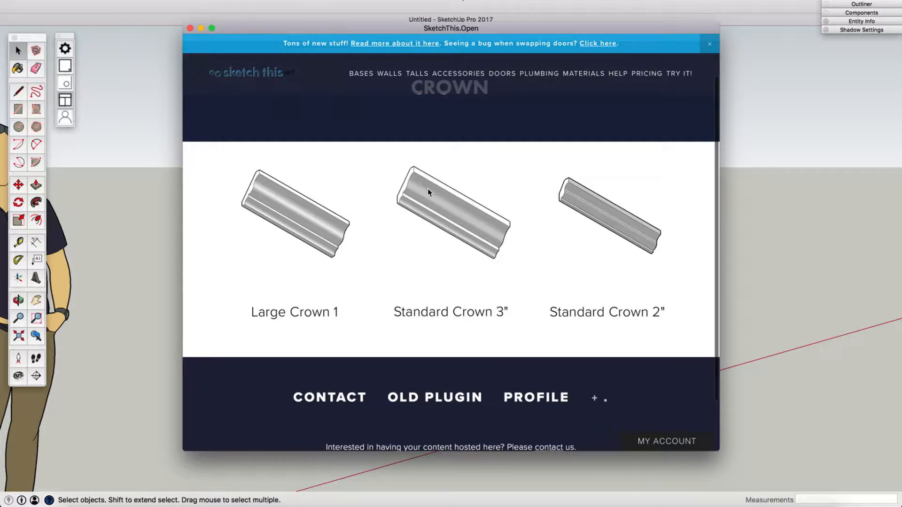
{"action": "scroll", "coordinate": [428, 188], "scroll_direction": "up", "scroll_amount": 1}
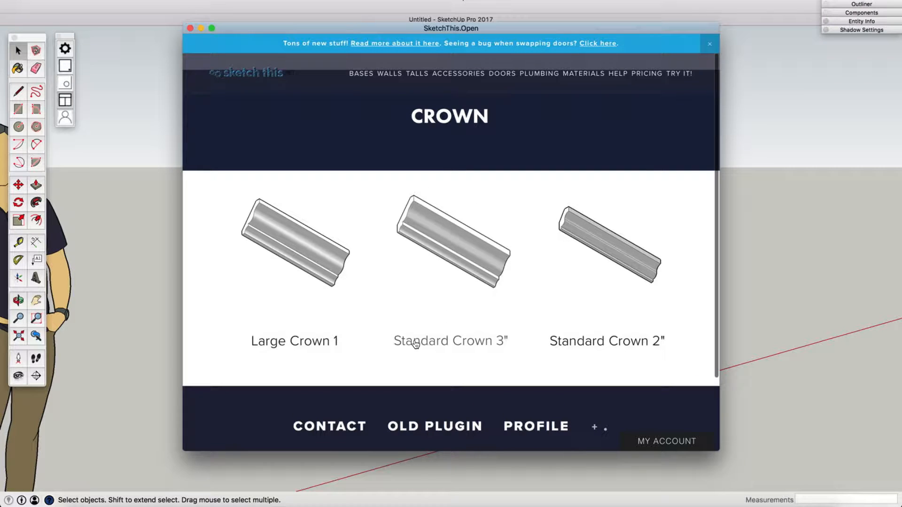
{"action": "left_click", "coordinate": [444, 345]}
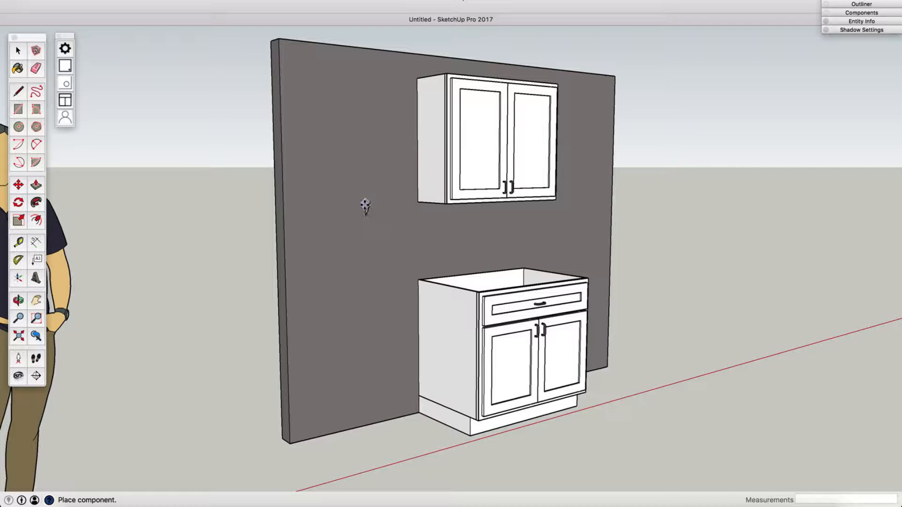
Place one crown profile at the top back corner of the wall's end and stop placing further copies
{"action": "scroll", "coordinate": [365, 206], "scroll_direction": "up", "scroll_amount": 8}
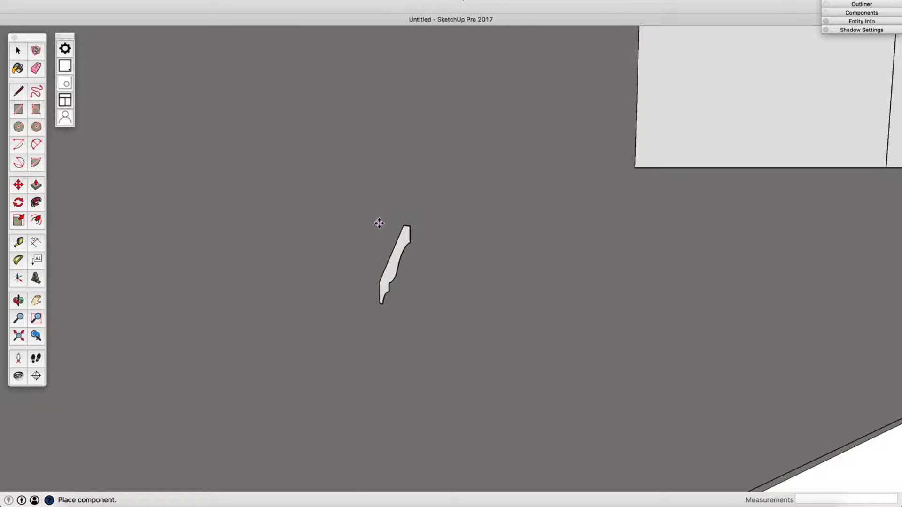
{"action": "middle_click_drag", "start_coordinate": [360, 236], "coordinate": [441, 240]}
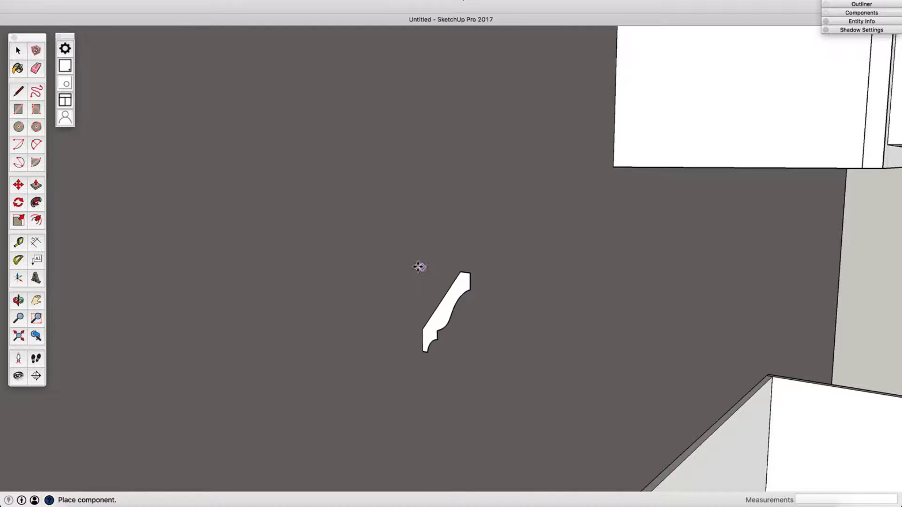
{"action": "scroll", "coordinate": [419, 290], "scroll_direction": "down", "scroll_amount": 5}
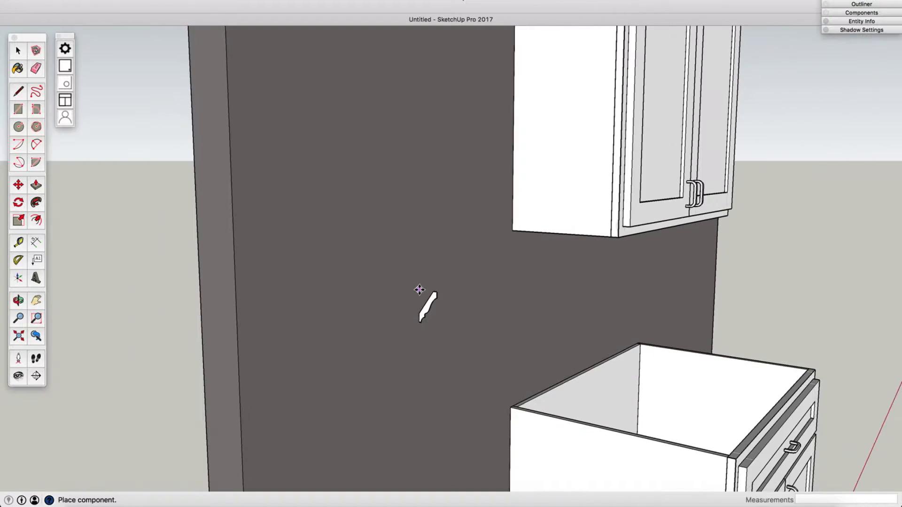
{"action": "middle_click_drag", "start_coordinate": [414, 273], "coordinate": [486, 367]}
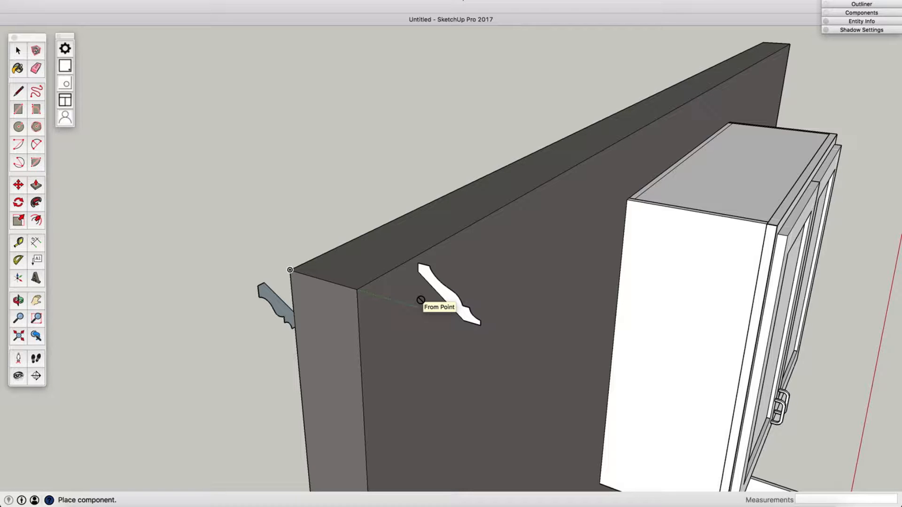
{"action": "key", "text": "Escape"}
{"action": "middle_click_drag", "start_coordinate": [290, 337], "coordinate": [302, 251]}
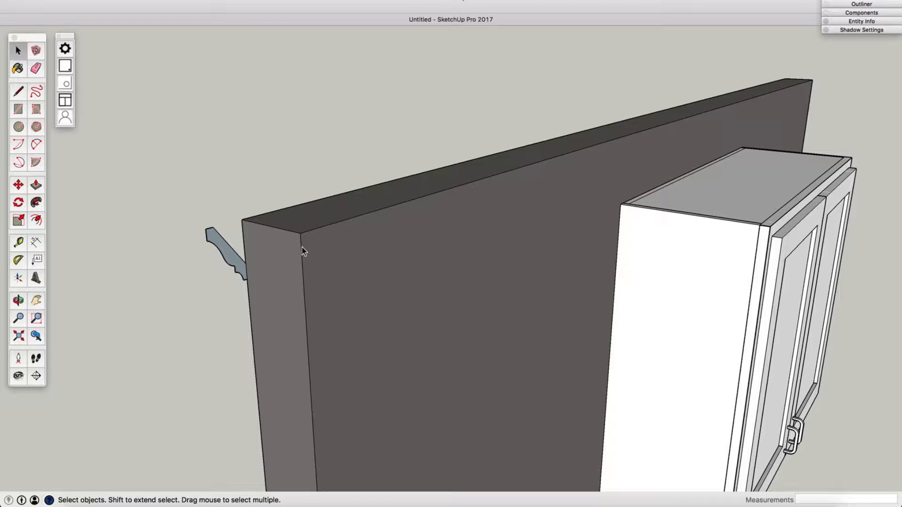
Open the crown profile component for editing and draw the path's first line from the profile's bottom across the wall's end
{"action": "double_click", "coordinate": [228, 258]}
{"action": "scroll", "coordinate": [229, 260], "scroll_direction": "up", "scroll_amount": 4}
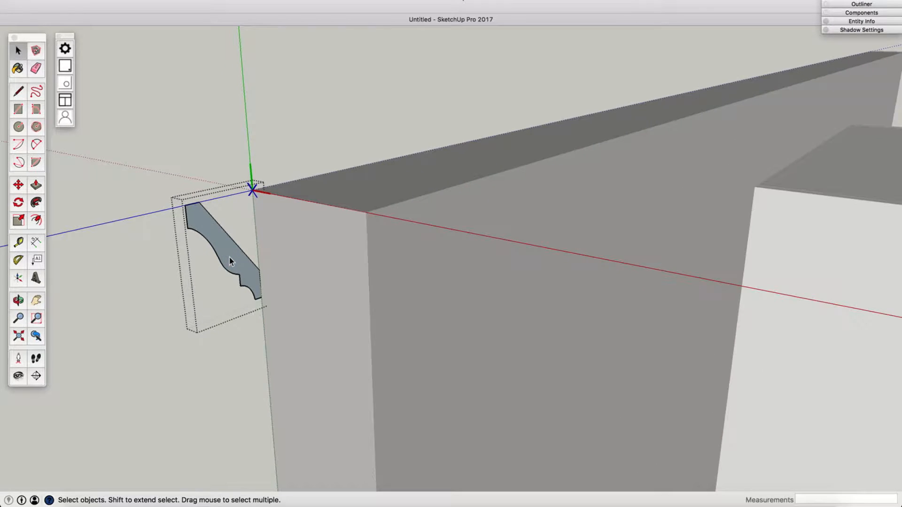
{"action": "middle_click_drag", "start_coordinate": [229, 257], "coordinate": [290, 258]}
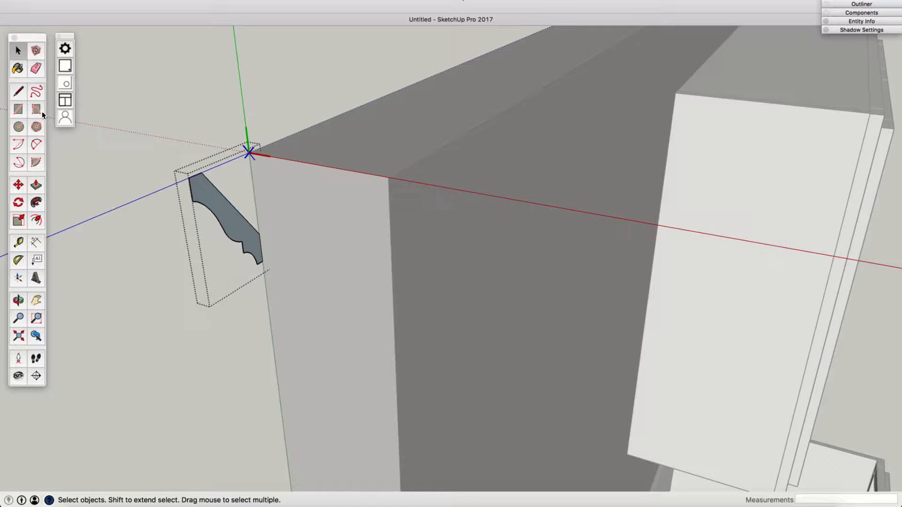
{"action": "left_click", "coordinate": [19, 92]}
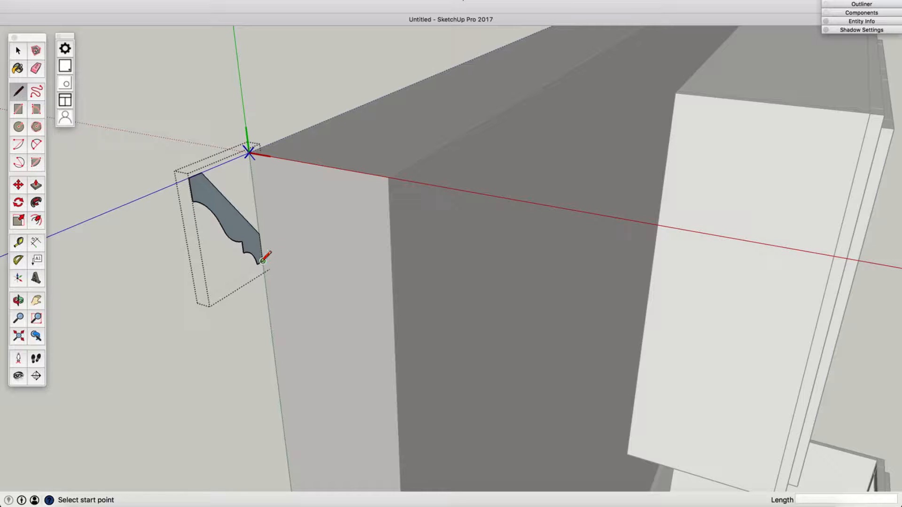
{"action": "left_click", "coordinate": [396, 296]}
Continue the path line along the wall's front face and around its far end to the back corner
{"action": "scroll", "coordinate": [483, 209], "scroll_direction": "down", "scroll_amount": 5}
{"action": "middle_click_drag", "start_coordinate": [504, 197], "coordinate": [376, 197]}
{"action": "middle_click_drag", "start_coordinate": [607, 188], "coordinate": [357, 235]}
{"action": "middle_click_drag", "start_coordinate": [594, 159], "coordinate": [282, 193]}
{"action": "middle_click_drag", "start_coordinate": [555, 199], "coordinate": [452, 218]}
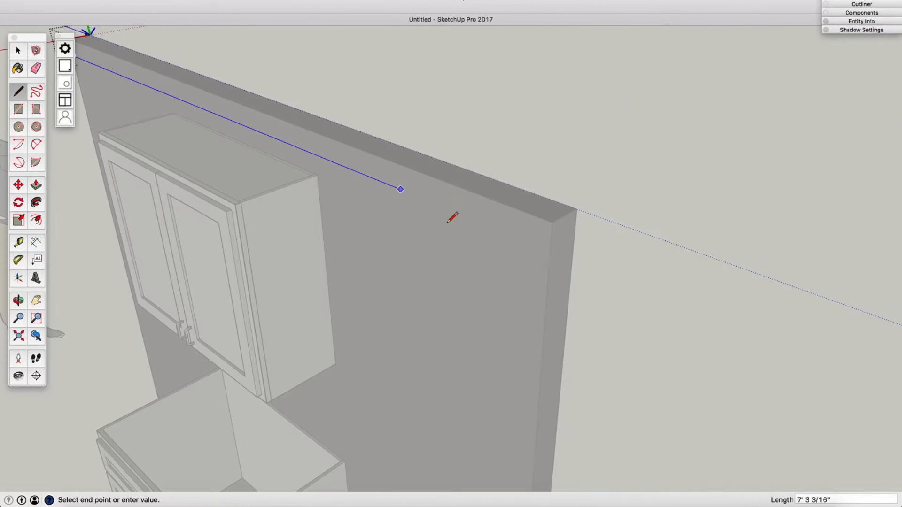
{"action": "left_click", "coordinate": [550, 250]}
{"action": "key", "text": "space"}
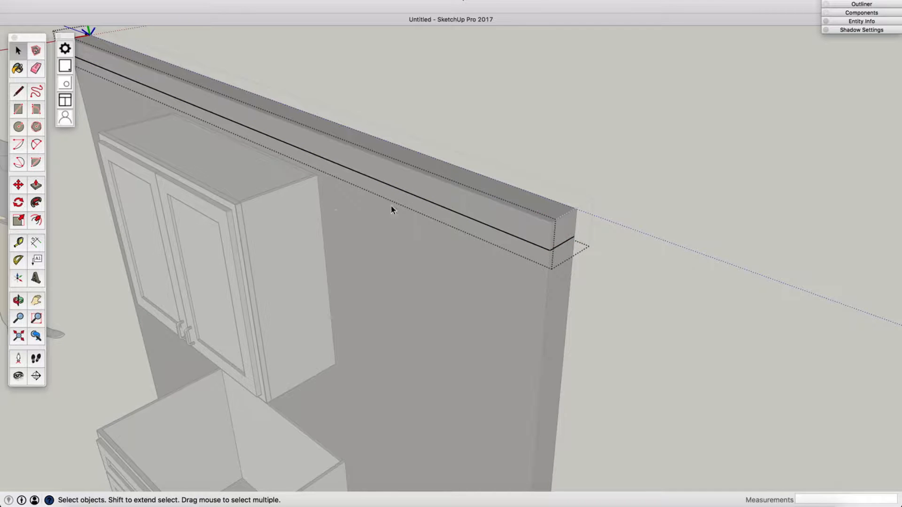
Sweep the crown profile with Follow Me along the path around the wall, and close the component
{"action": "middle_click_drag", "start_coordinate": [391, 208], "coordinate": [388, 262]}
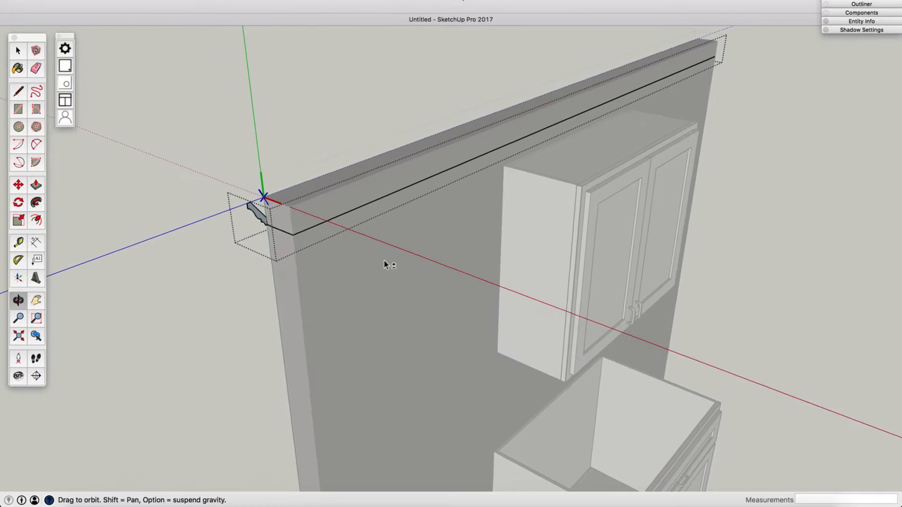
{"action": "scroll", "coordinate": [249, 179], "scroll_direction": "up", "scroll_amount": 5}
{"action": "middle_click_drag", "start_coordinate": [249, 177], "coordinate": [143, 170]}
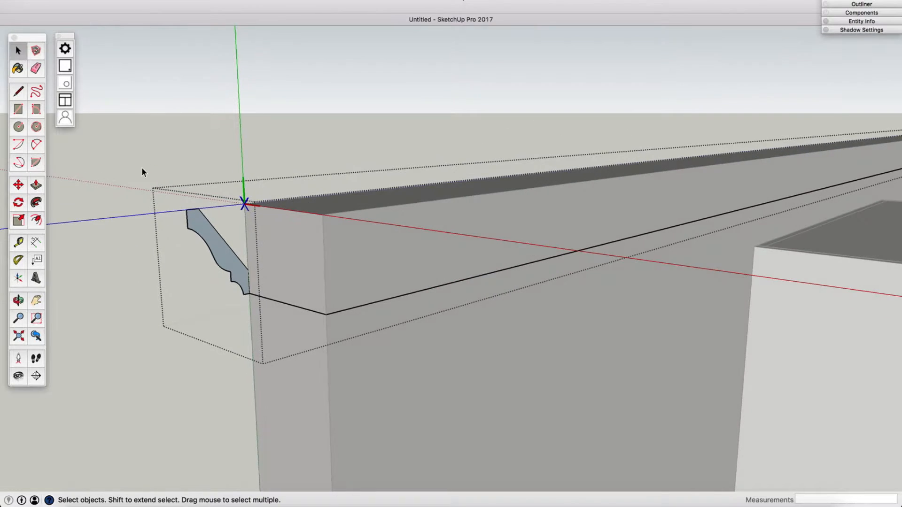
{"action": "left_click", "coordinate": [38, 203]}
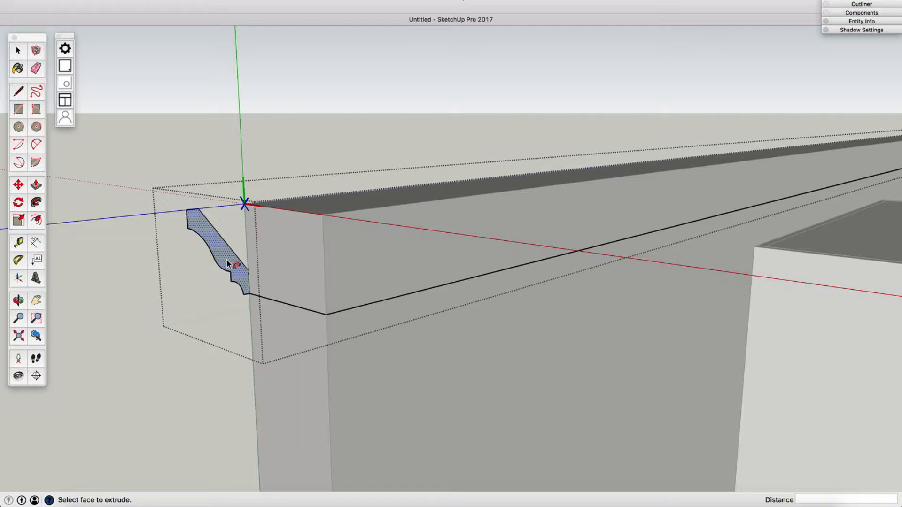
{"action": "left_click_drag", "start_coordinate": [227, 263], "coordinate": [257, 281]}
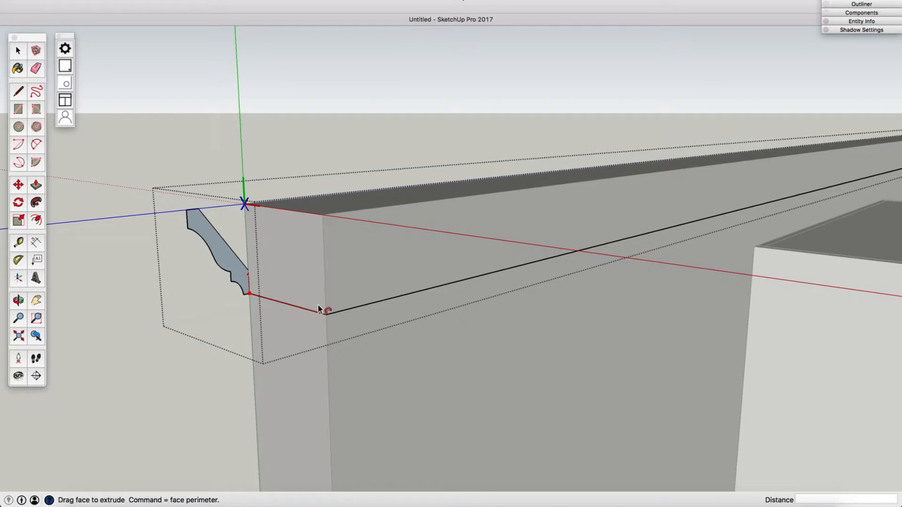
{"action": "left_click_drag", "start_coordinate": [318, 309], "coordinate": [459, 282]}
{"action": "middle_click_drag", "start_coordinate": [459, 282], "coordinate": [318, 240]}
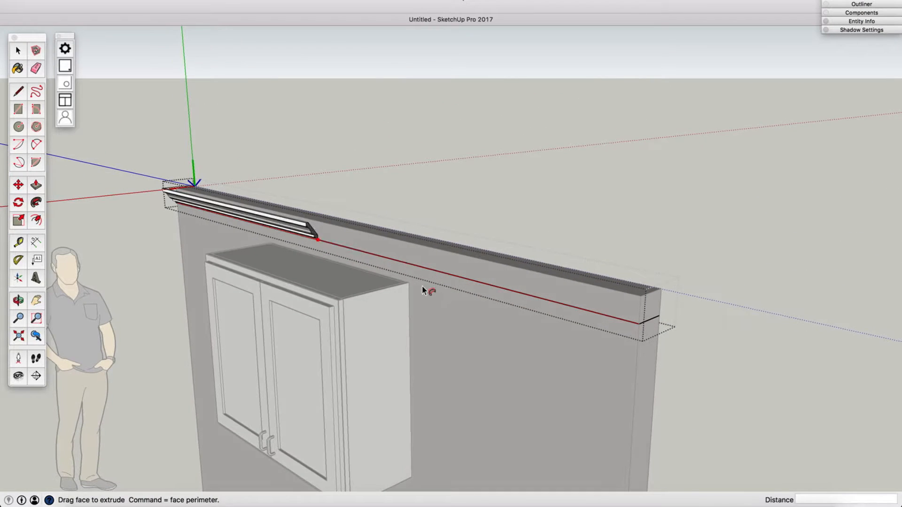
{"action": "left_click", "coordinate": [660, 320]}
{"action": "key", "text": "space"}
{"action": "middle_click_drag", "start_coordinate": [499, 311], "coordinate": [268, 175]}
{"action": "scroll", "coordinate": [304, 157], "scroll_direction": "up", "scroll_amount": 5}
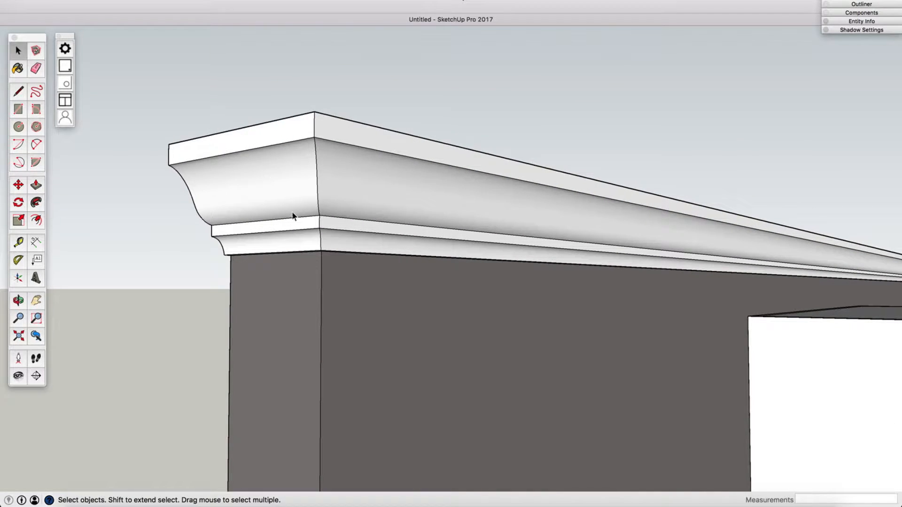
Try tan on the wall's crown molding, and repaint the molding with the wall's gray from the colors in the model
{"action": "middle_click_drag", "start_coordinate": [295, 218], "coordinate": [358, 353]}
{"action": "scroll", "coordinate": [353, 215], "scroll_direction": "down", "scroll_amount": 5}
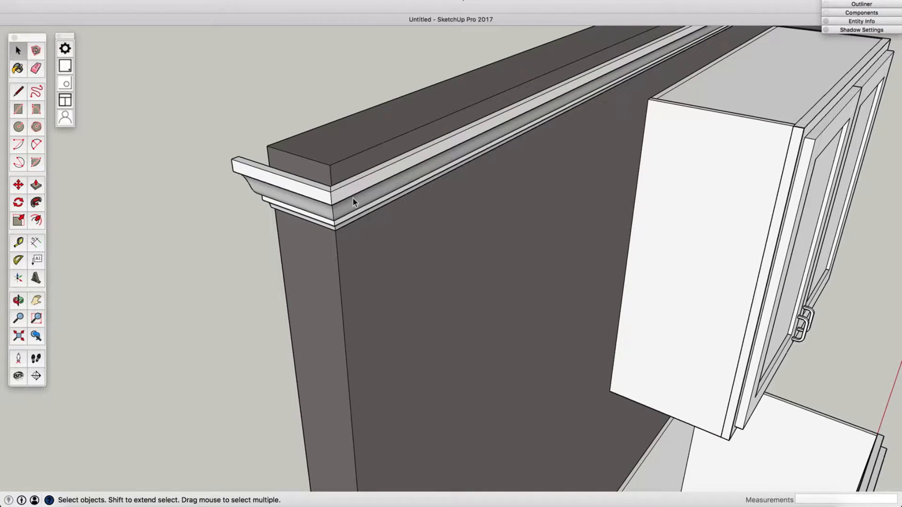
{"action": "middle_click_drag", "start_coordinate": [385, 206], "coordinate": [336, 143]}
{"action": "left_click", "coordinate": [304, 192]}
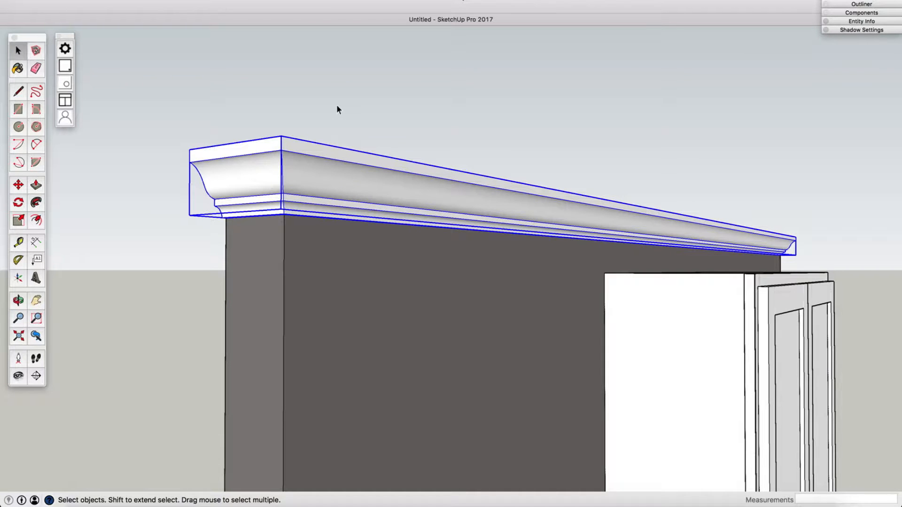
{"action": "mouse_move", "coordinate": [337, 104]}
{"action": "middle_mouse_down"}
{"action": "mouse_move", "coordinate": [332, 155]}
{"action": "mouse_move", "coordinate": [304, 232]}
{"action": "mouse_move", "coordinate": [282, 168]}
{"action": "middle_mouse_up"}
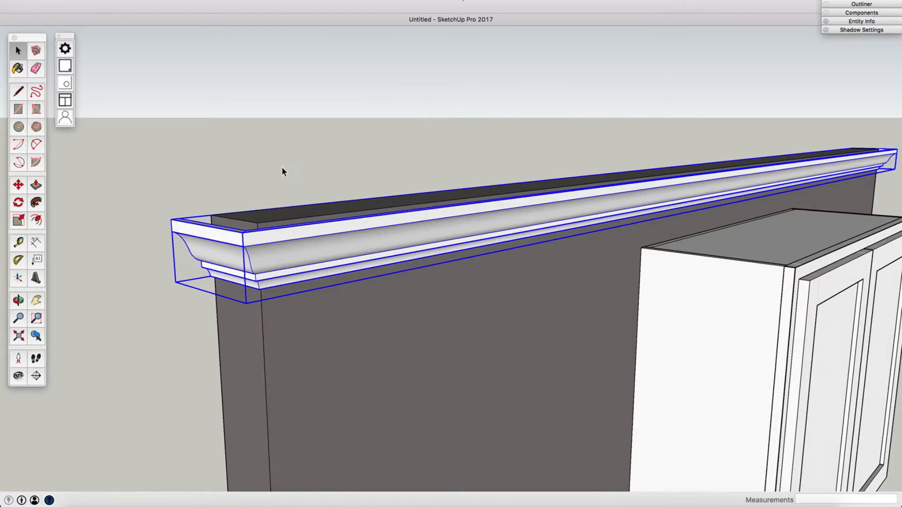
{"action": "key", "text": "b"}
{"action": "left_click_drag", "start_coordinate": [285, 146], "coordinate": [678, 159]}
{"action": "middle_click_drag", "start_coordinate": [359, 226], "coordinate": [363, 179]}
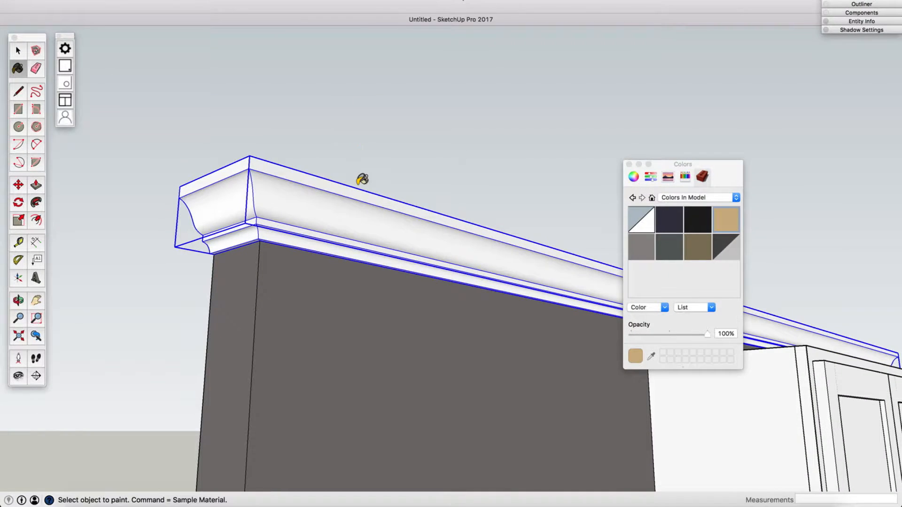
{"action": "left_click", "coordinate": [353, 198]}
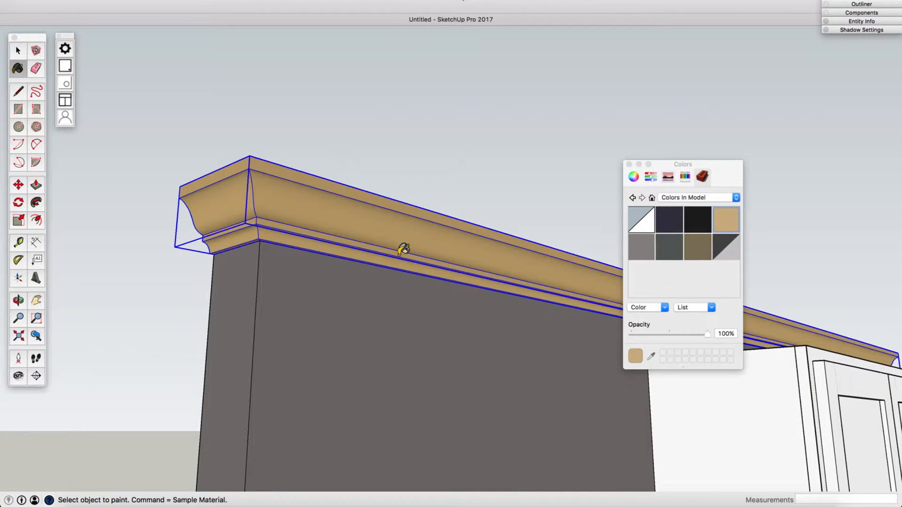
{"action": "left_click", "coordinate": [644, 254]}
{"action": "left_click", "coordinate": [412, 228]}
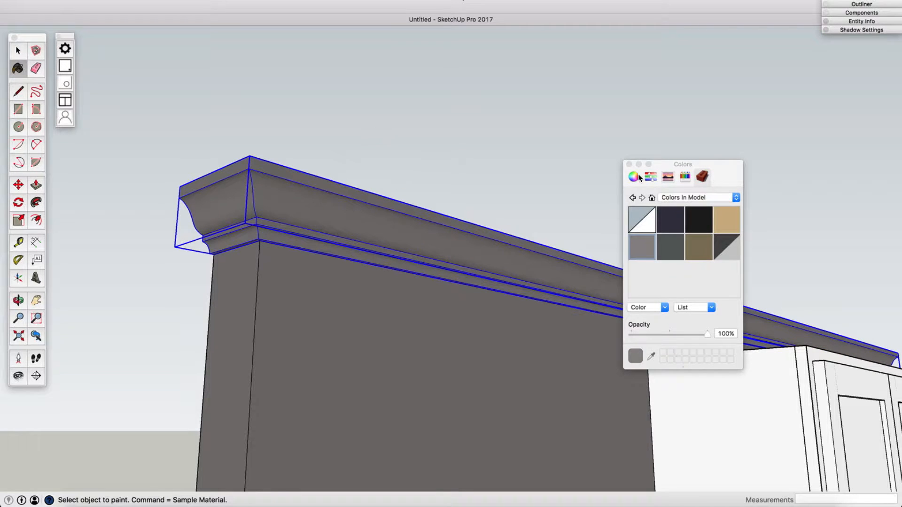
{"action": "left_click", "coordinate": [630, 165]}
Examine the painted crown molding along the wall and the top of the upper cabinet below it
{"action": "middle_click_drag", "start_coordinate": [632, 219], "coordinate": [459, 199], "text": "shift"}
{"action": "scroll", "coordinate": [405, 192], "scroll_direction": "down", "scroll_amount": 3}
{"action": "scroll", "coordinate": [409, 188], "scroll_direction": "down", "scroll_amount": 3}
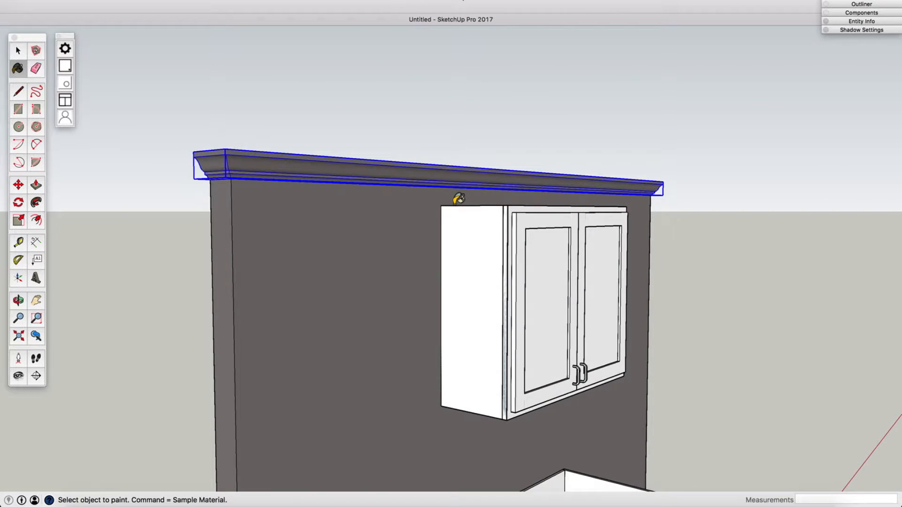
{"action": "scroll", "coordinate": [456, 203], "scroll_direction": "up", "scroll_amount": 3}
{"action": "scroll", "coordinate": [455, 203], "scroll_direction": "down", "scroll_amount": 2}
{"action": "key", "text": "space"}
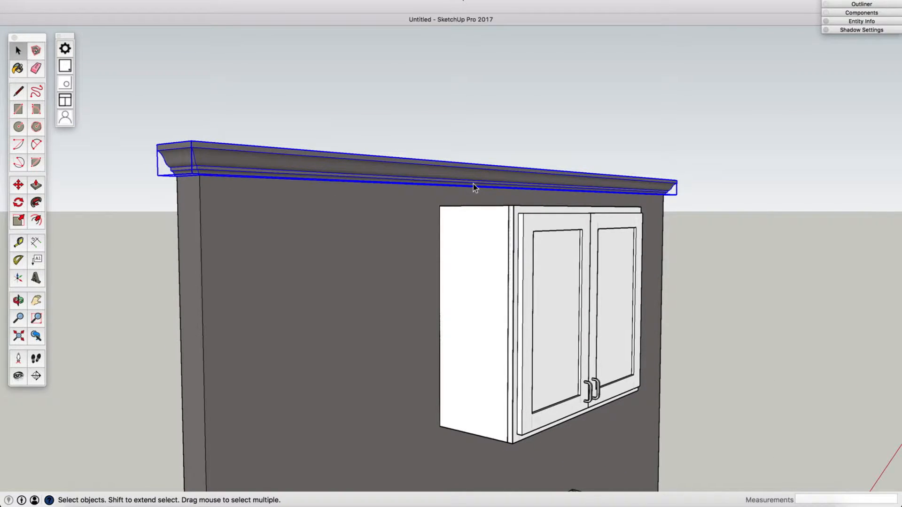
{"action": "scroll", "coordinate": [473, 185], "scroll_direction": "up", "scroll_amount": 2}
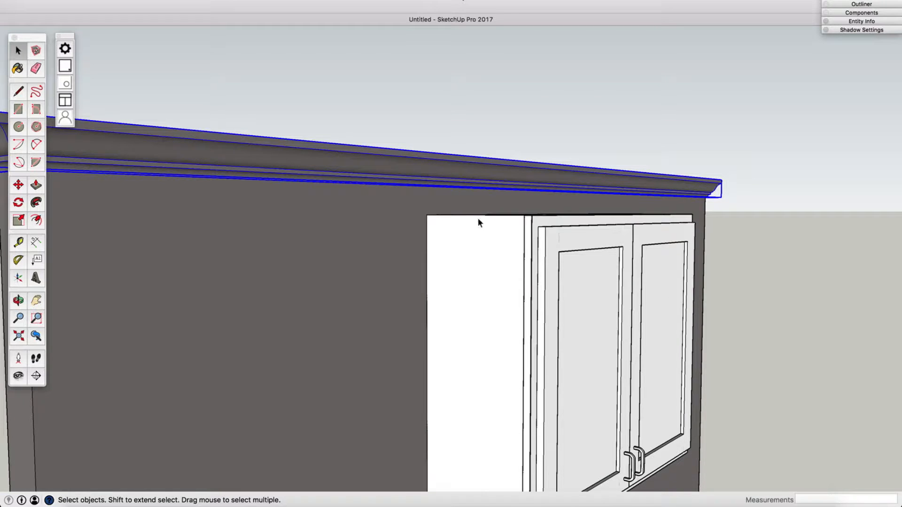
{"action": "mouse_move", "coordinate": [506, 269]}
{"action": "middle_mouse_down"}
{"action": "mouse_move", "coordinate": [484, 219]}
{"action": "mouse_move", "coordinate": [483, 247]}
{"action": "middle_mouse_up"}
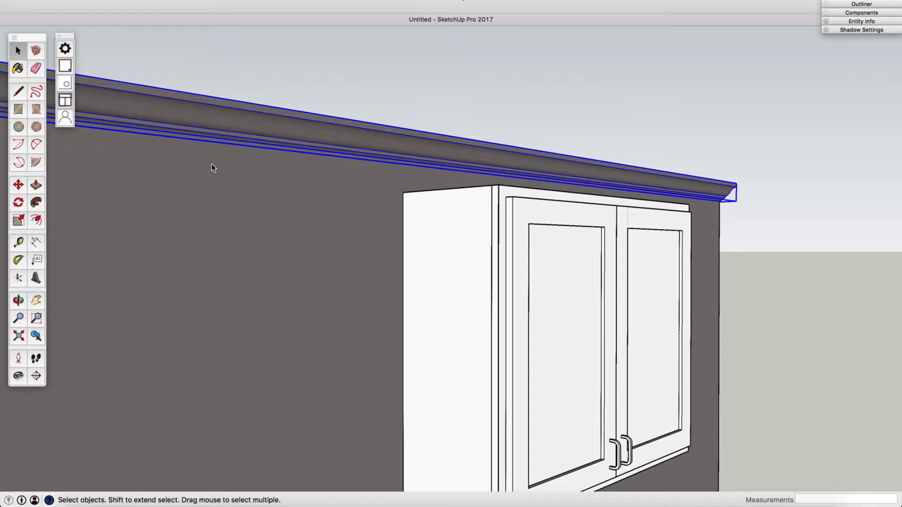
Insert a crown profile from the SketchThis crown library and place it at the upper cabinet's top back corner
{"action": "scroll", "coordinate": [509, 246], "scroll_direction": "down", "scroll_amount": 15}
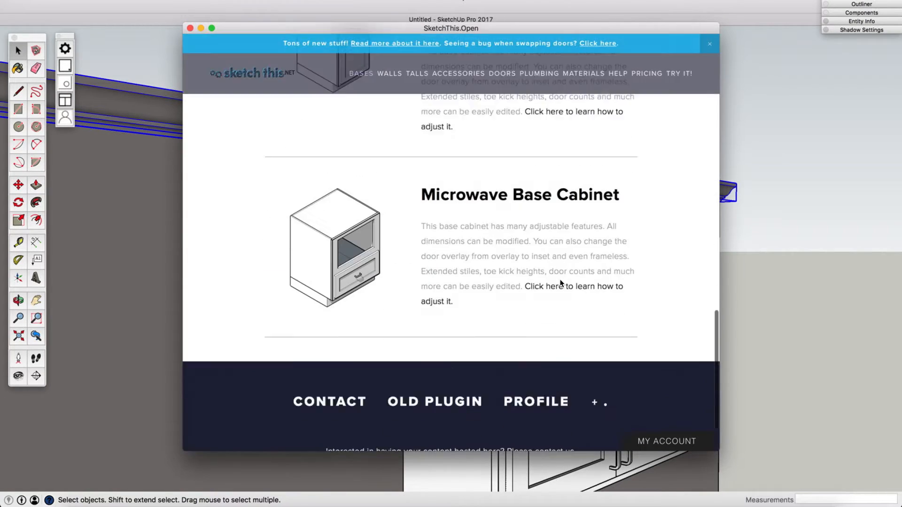
{"action": "mouse_move", "coordinate": [596, 333]}
{"action": "left_click", "coordinate": [582, 233]}
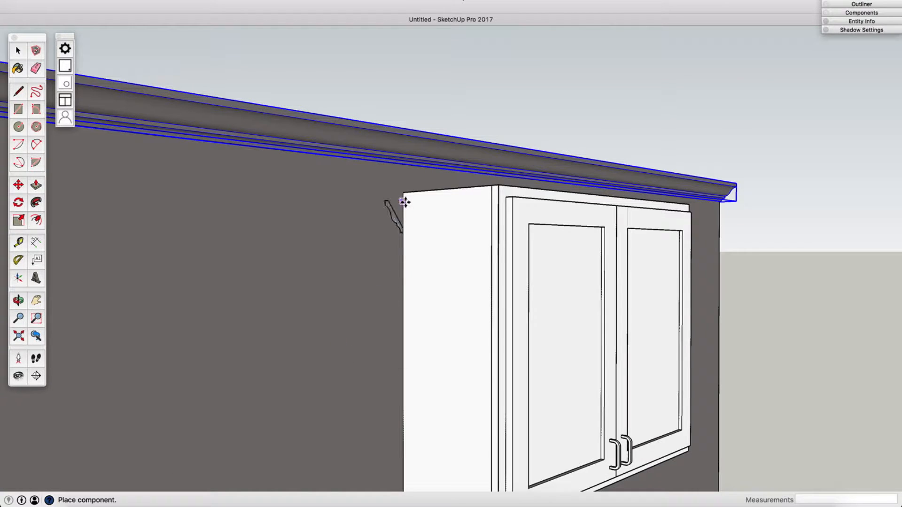
{"action": "scroll", "coordinate": [405, 202], "scroll_direction": "up", "scroll_amount": 5}
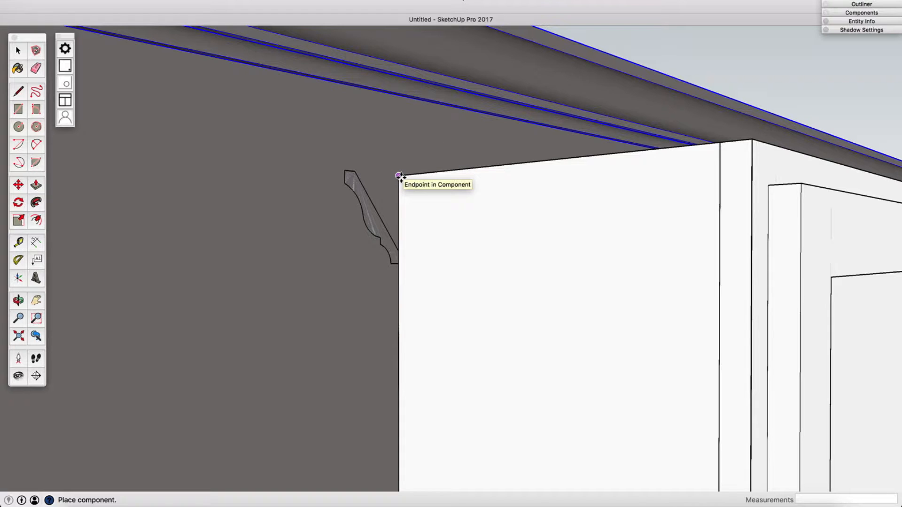
{"action": "left_click", "coordinate": [399, 176]}
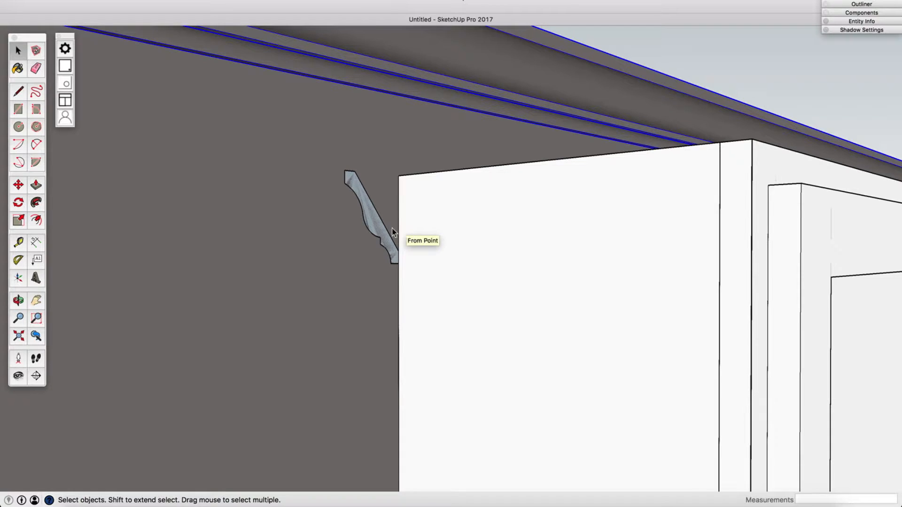
Move the crown profile up about 2 1/2" so its lower end sits just below the cabinet's top edge
{"action": "left_click", "coordinate": [384, 228]}
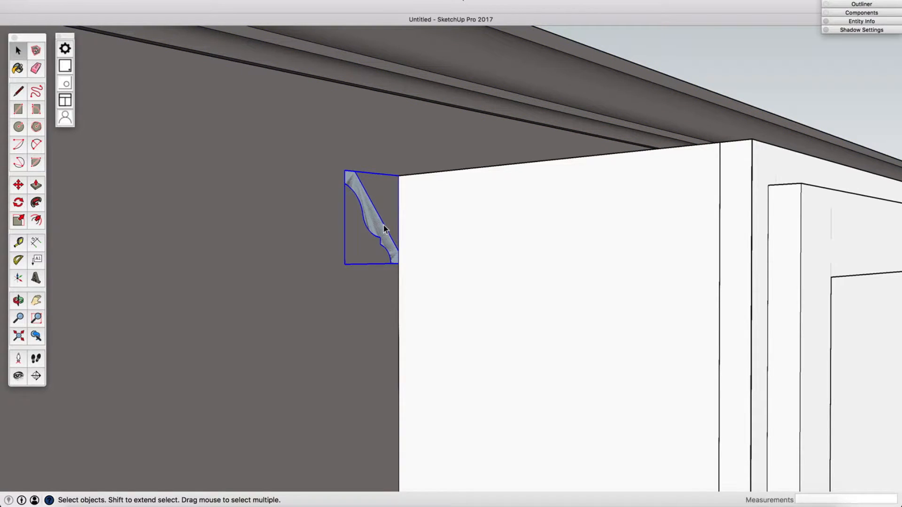
{"action": "left_click", "coordinate": [20, 186]}
{"action": "left_click", "coordinate": [399, 265]}
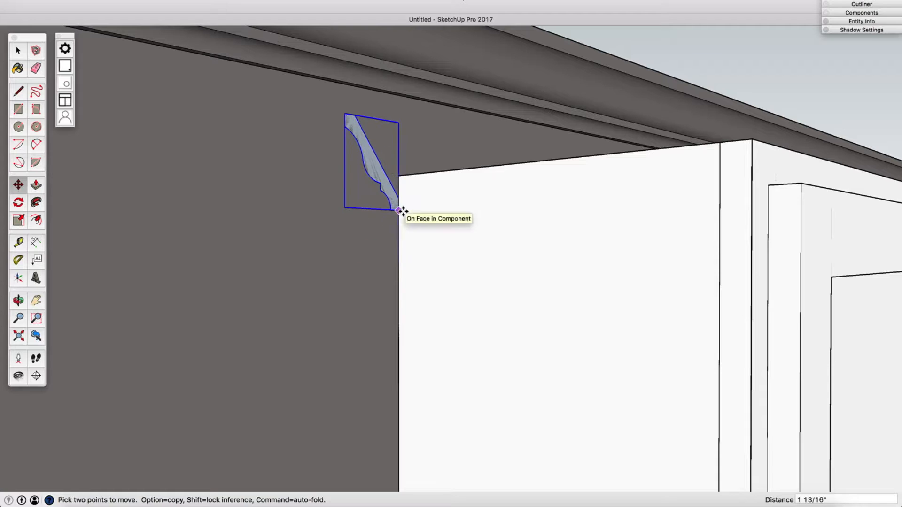
{"action": "left_click", "coordinate": [401, 191]}
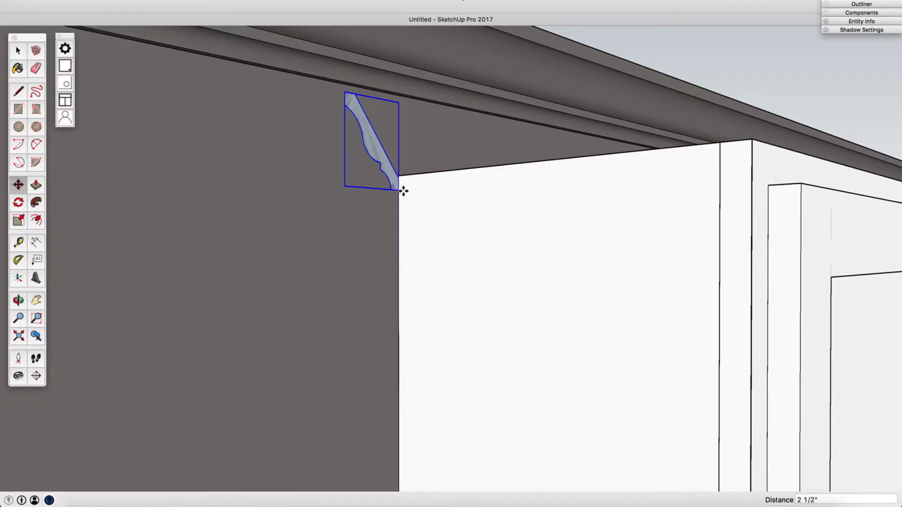
{"action": "key", "text": "space"}
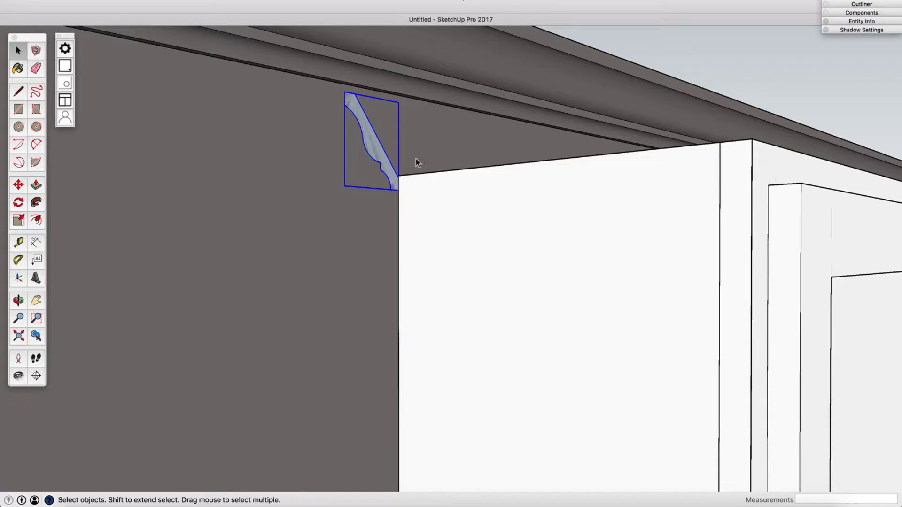
Open the crown profile component and draw a path line from its lower corner across the cabinet's side to the front corner
{"action": "middle_click_drag", "start_coordinate": [416, 159], "coordinate": [376, 217]}
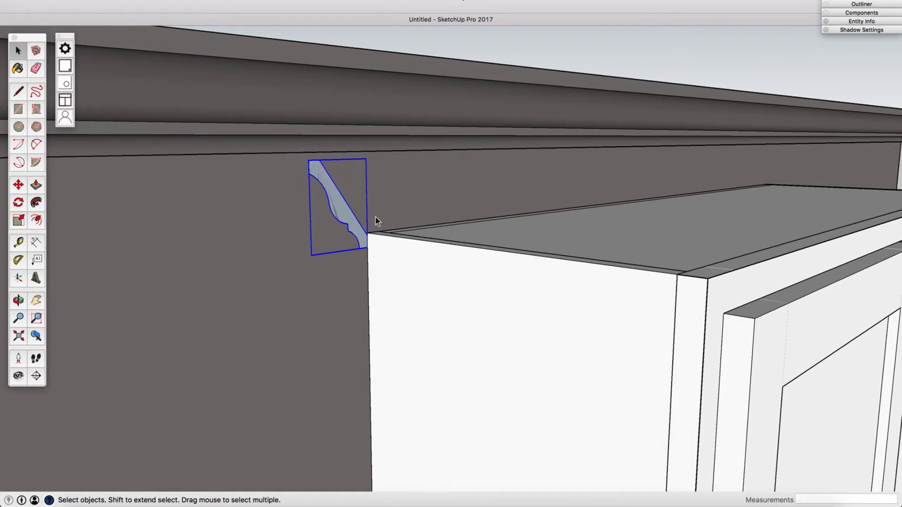
{"action": "double_click", "coordinate": [347, 214]}
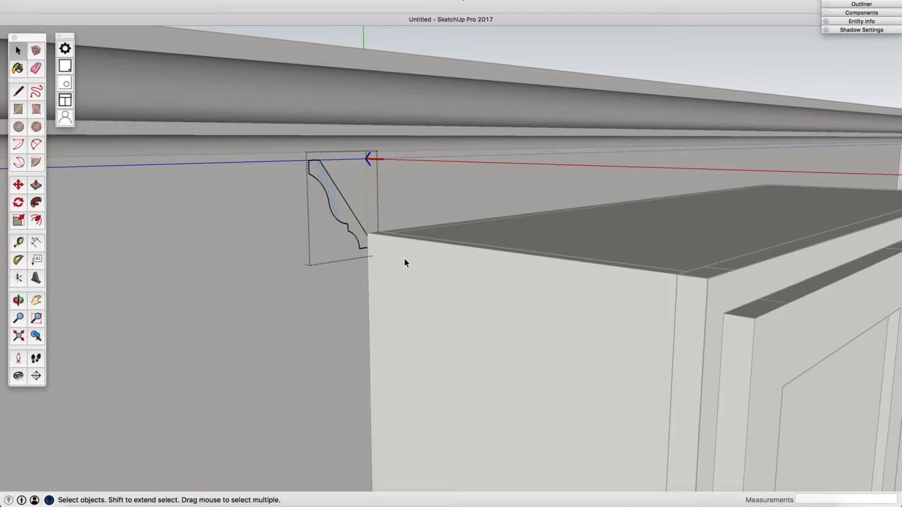
{"action": "key", "text": "l"}
{"action": "left_click", "coordinate": [368, 247]}
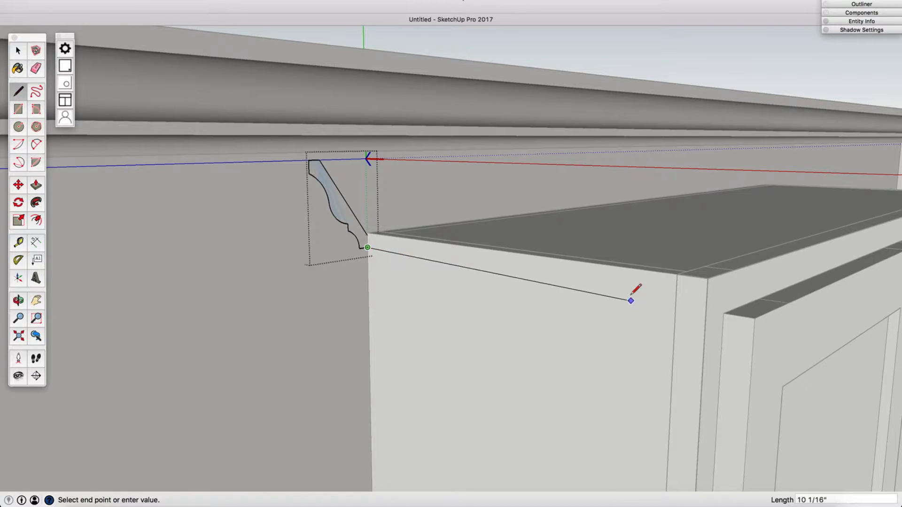
{"action": "left_click", "coordinate": [708, 296]}
Continue the path line across the cabinet's front and back along its far side to the wall
{"action": "scroll", "coordinate": [741, 278], "scroll_direction": "down", "scroll_amount": 3}
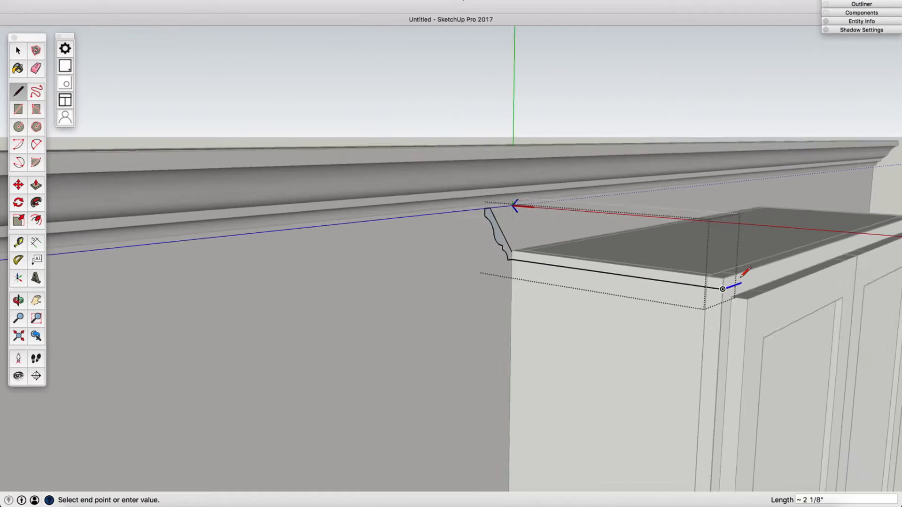
{"action": "middle_click_drag", "start_coordinate": [741, 278], "coordinate": [348, 236]}
{"action": "scroll", "coordinate": [209, 254], "scroll_direction": "up", "scroll_amount": 5}
{"action": "left_click", "coordinate": [381, 250]}
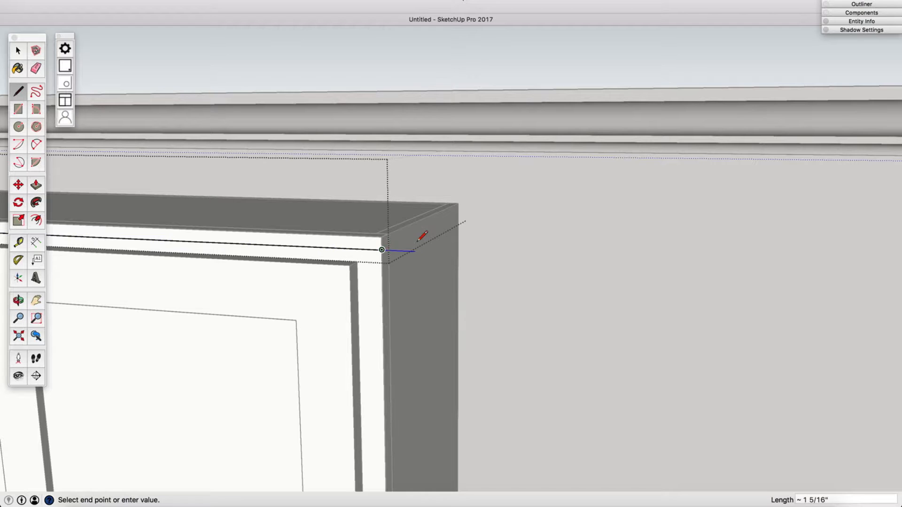
{"action": "left_click", "coordinate": [463, 211]}
{"action": "key", "text": "space"}
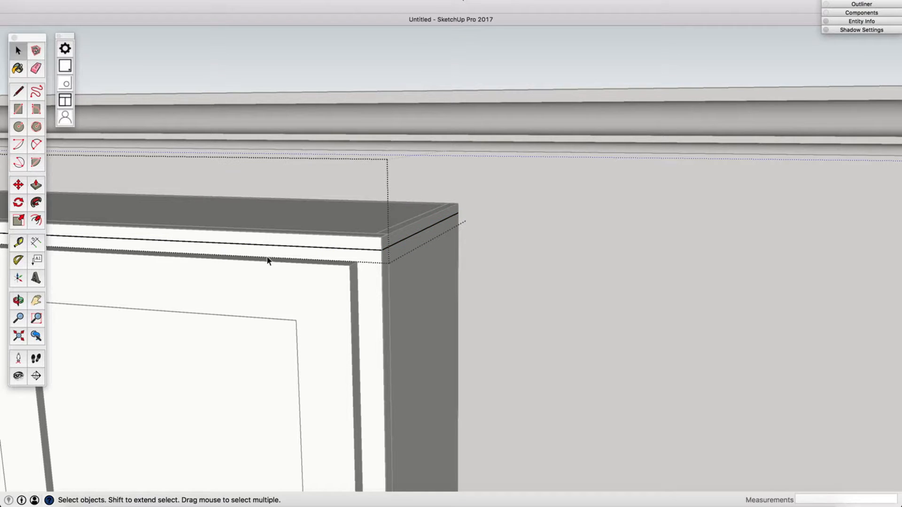
Sweep the crown profile with Follow Me along the path around the upper cabinet, and close the component
{"action": "scroll", "coordinate": [491, 323], "scroll_direction": "down", "scroll_amount": 5}
{"action": "middle_click_drag", "start_coordinate": [491, 323], "coordinate": [591, 395]}
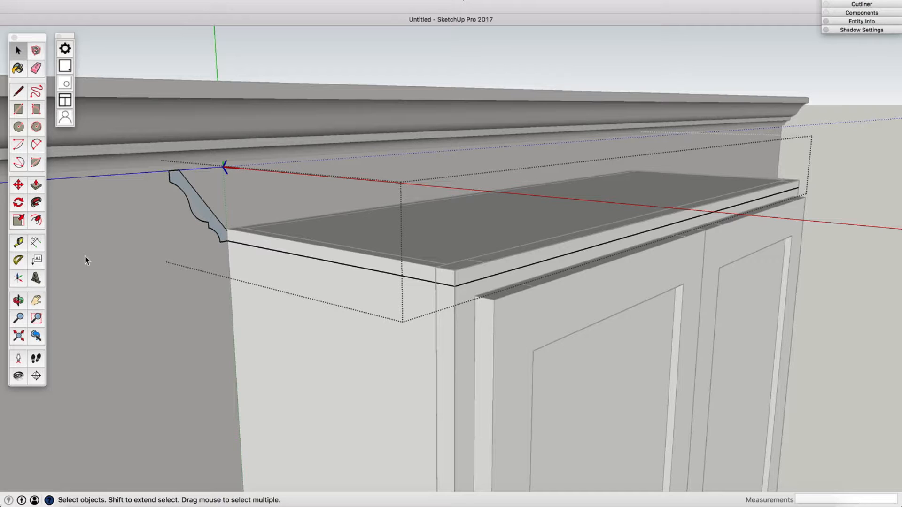
{"action": "left_click", "coordinate": [38, 203]}
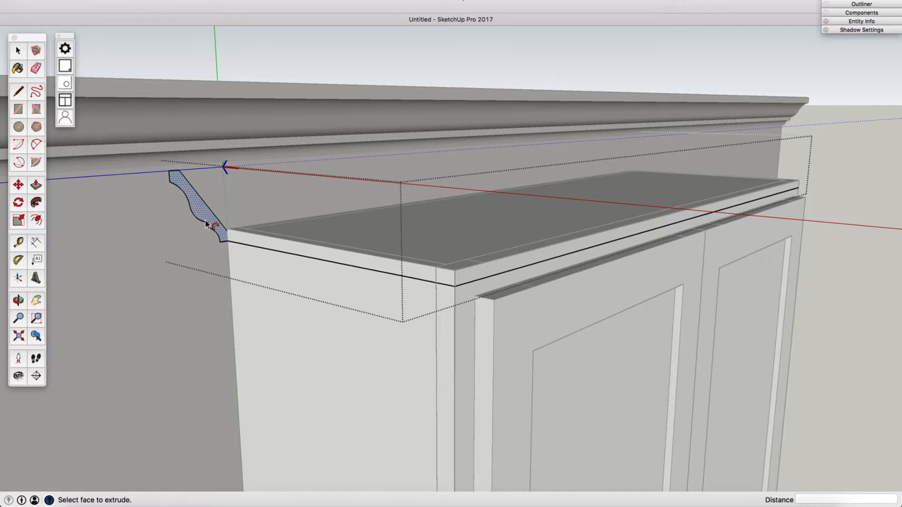
{"action": "left_click_drag", "start_coordinate": [207, 224], "coordinate": [400, 273]}
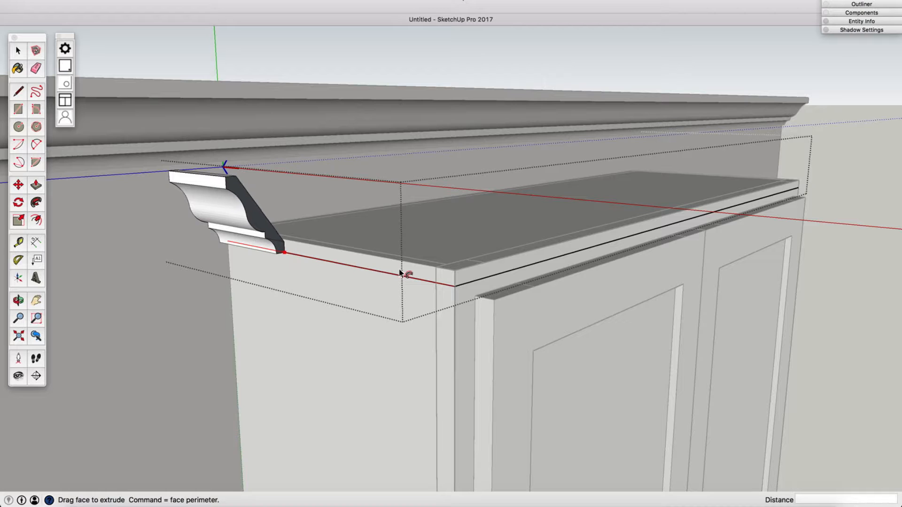
{"action": "left_click_drag", "start_coordinate": [452, 283], "coordinate": [541, 255]}
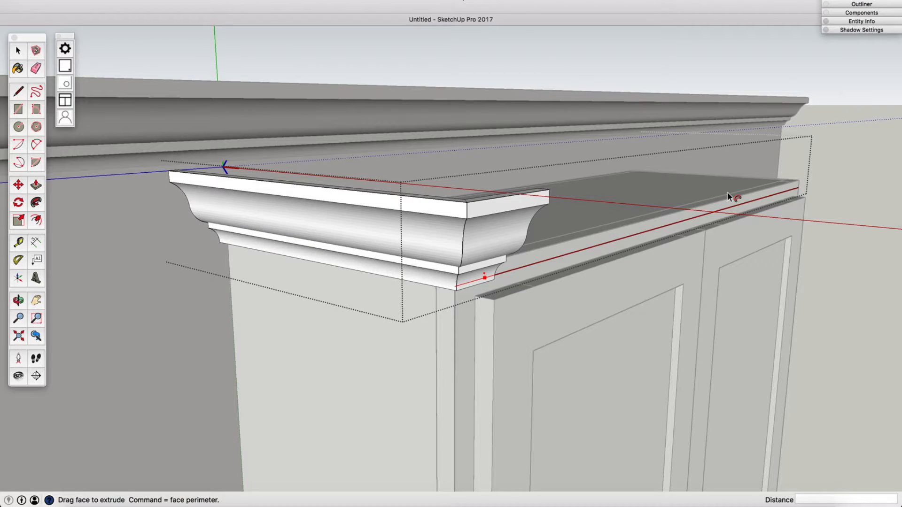
{"action": "middle_click_drag", "start_coordinate": [728, 198], "coordinate": [494, 238]}
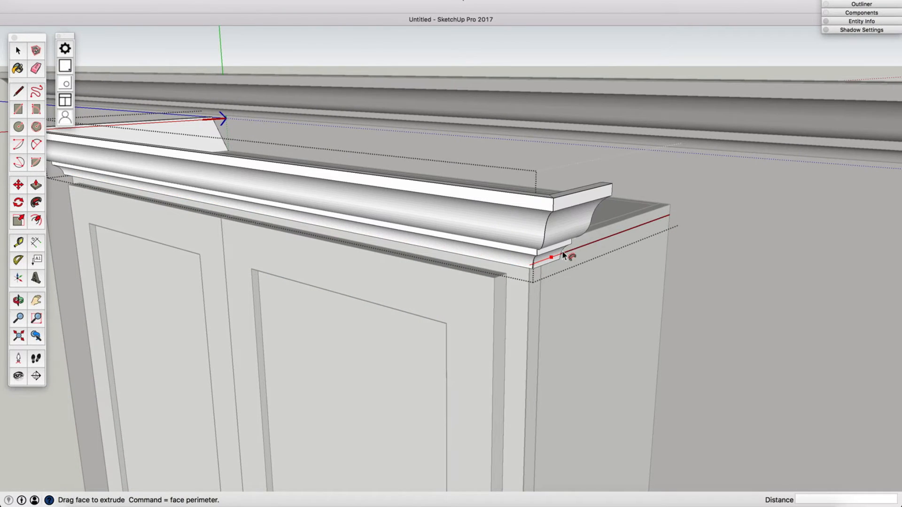
{"action": "left_click_drag", "start_coordinate": [563, 255], "coordinate": [672, 216]}
{"action": "key", "text": "space"}
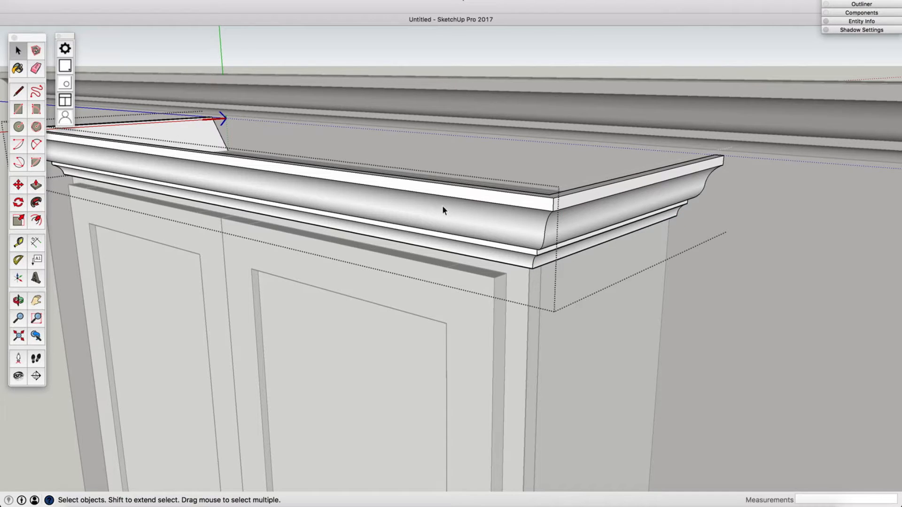
{"action": "middle_click_drag", "start_coordinate": [443, 207], "coordinate": [487, 227]}
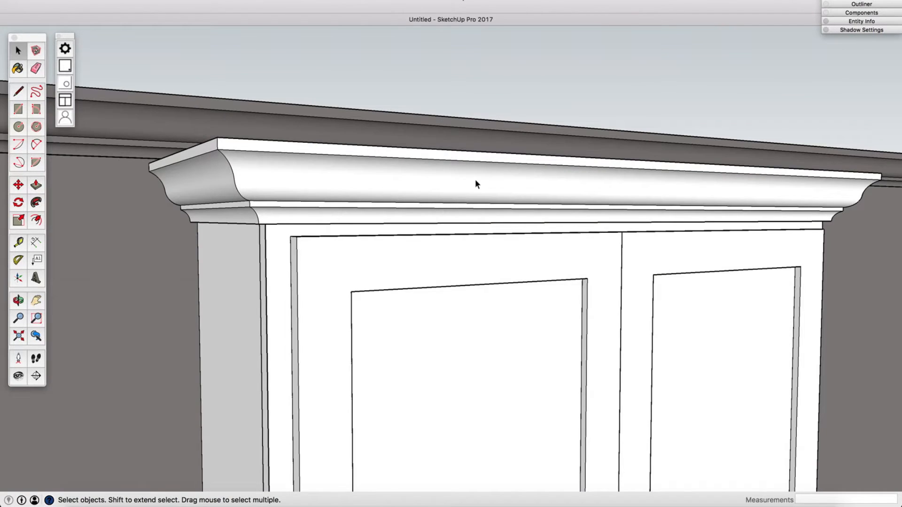
Open the Base Molding page of the SketchThis library
{"action": "middle_click_drag", "start_coordinate": [476, 184], "coordinate": [485, 151]}
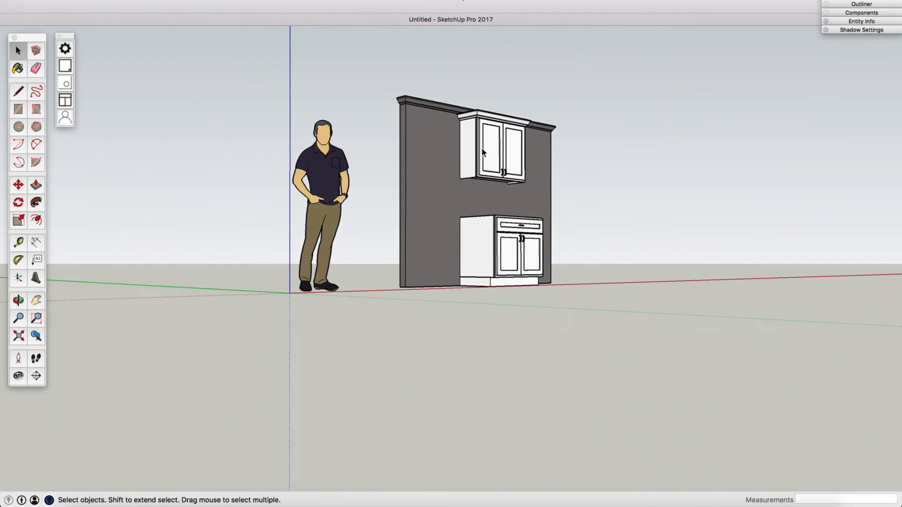
{"action": "scroll", "coordinate": [473, 285], "scroll_direction": "up", "scroll_amount": 3}
{"action": "middle_click_drag", "start_coordinate": [473, 282], "coordinate": [429, 423]}
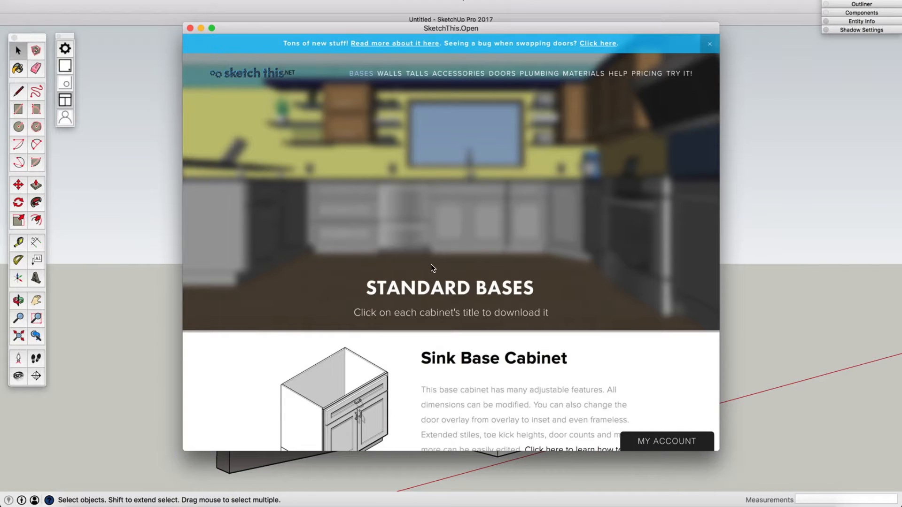
{"action": "scroll", "coordinate": [430, 264], "scroll_direction": "down", "scroll_amount": 10}
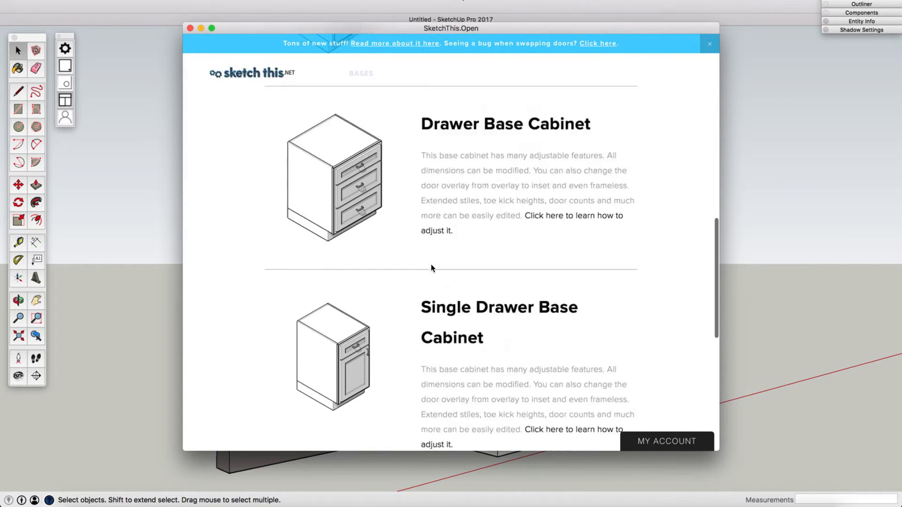
{"action": "mouse_move", "coordinate": [600, 335]}
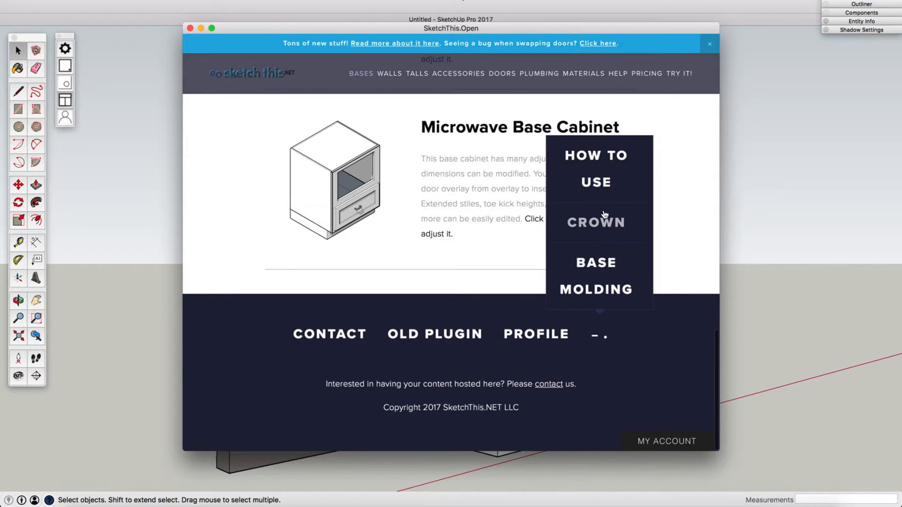
{"action": "left_click", "coordinate": [553, 261]}
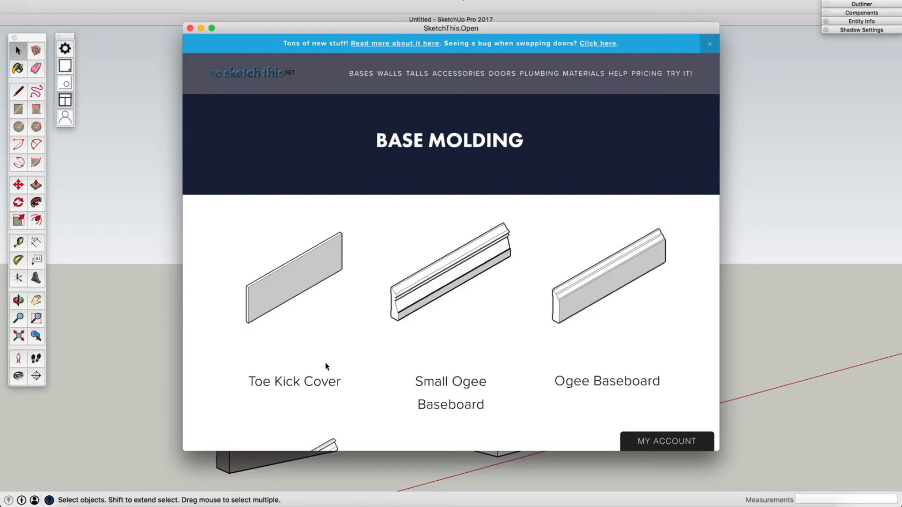
Insert the Ogee Baseboard profile at the foot of the wall beside the base cabinet, placing only one copy
{"action": "scroll", "coordinate": [443, 398], "scroll_direction": "down", "scroll_amount": 5}
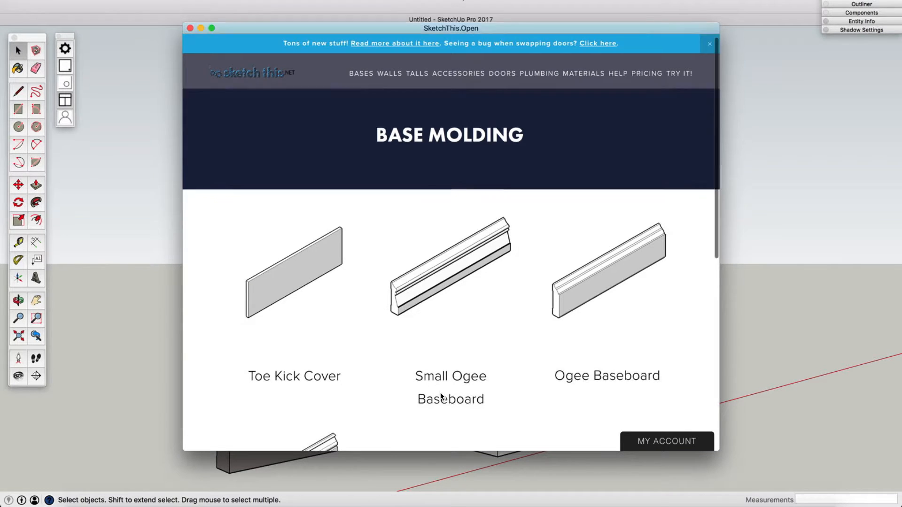
{"action": "scroll", "coordinate": [441, 395], "scroll_direction": "down", "scroll_amount": 2}
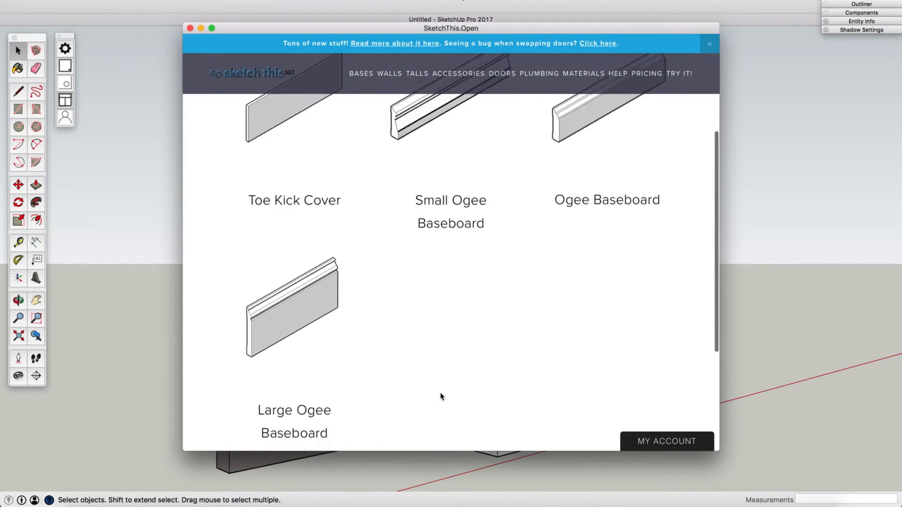
{"action": "scroll", "coordinate": [441, 395], "scroll_direction": "up", "scroll_amount": 5}
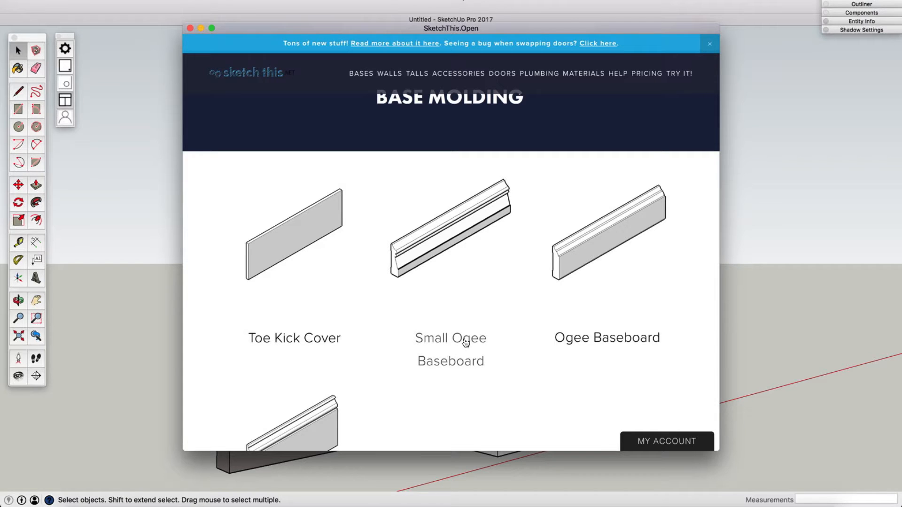
{"action": "left_click", "coordinate": [587, 342]}
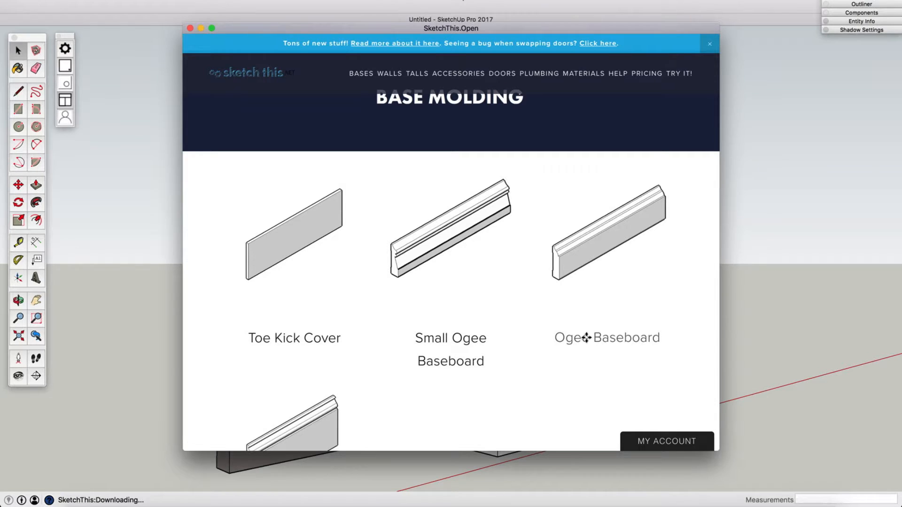
{"action": "scroll", "coordinate": [398, 428], "scroll_direction": "up", "scroll_amount": 8}
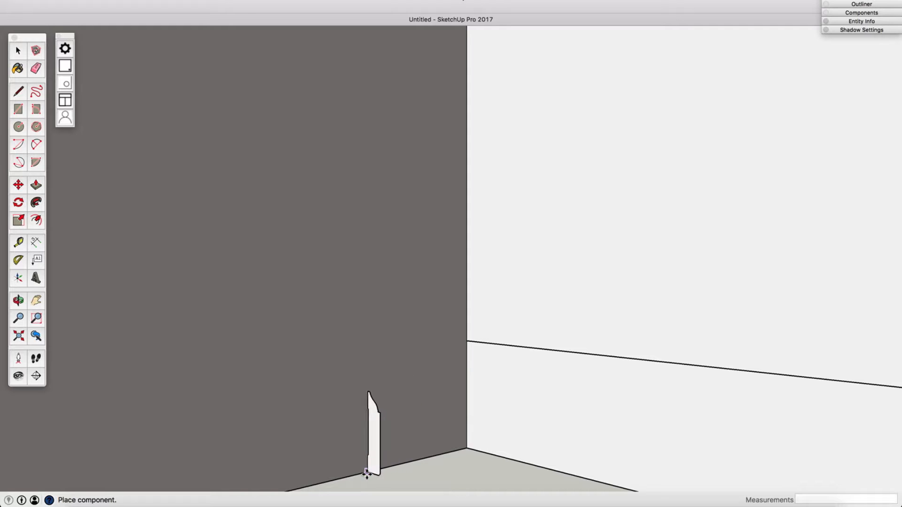
{"action": "left_click", "coordinate": [388, 467]}
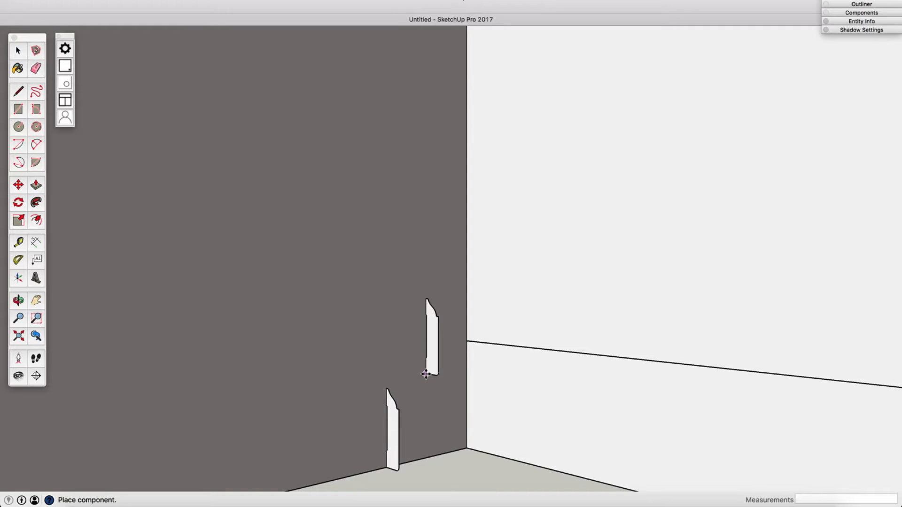
{"action": "scroll", "coordinate": [429, 374], "scroll_direction": "down", "scroll_amount": 4}
{"action": "middle_click_drag", "start_coordinate": [429, 374], "coordinate": [345, 347]}
{"action": "key", "text": "space"}
Open the baseboard profile component at the foot of the wall for editing
{"action": "scroll", "coordinate": [453, 306], "scroll_direction": "up", "scroll_amount": 4}
{"action": "scroll", "coordinate": [453, 306], "scroll_direction": "up", "scroll_amount": 2}
{"action": "scroll", "coordinate": [399, 343], "scroll_direction": "down", "scroll_amount": 3}
{"action": "left_click", "coordinate": [344, 347]}
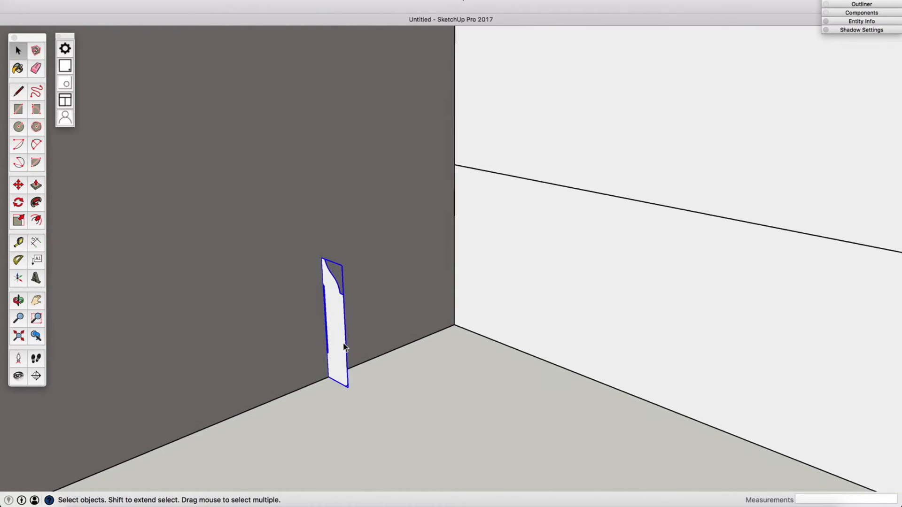
{"action": "scroll", "coordinate": [344, 347], "scroll_direction": "down", "scroll_amount": 3}
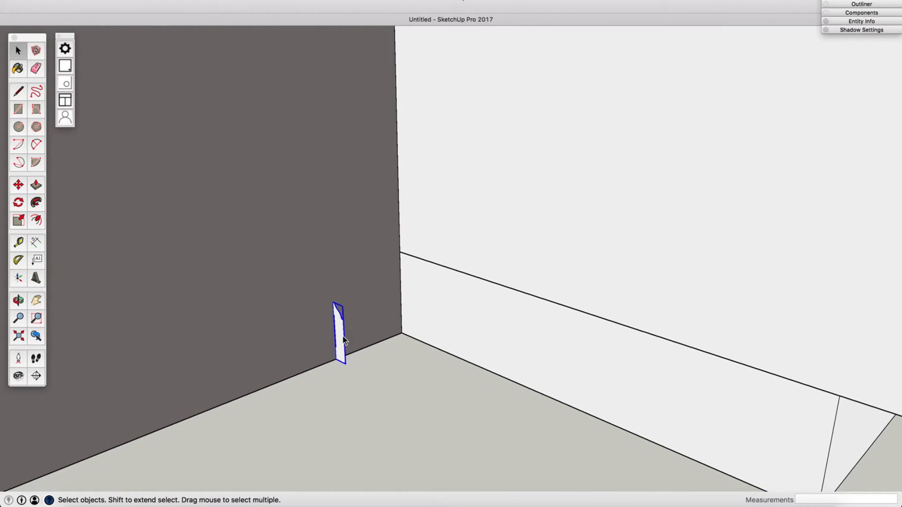
{"action": "scroll", "coordinate": [343, 337], "scroll_direction": "up", "scroll_amount": 3}
{"action": "double_click", "coordinate": [343, 338]}
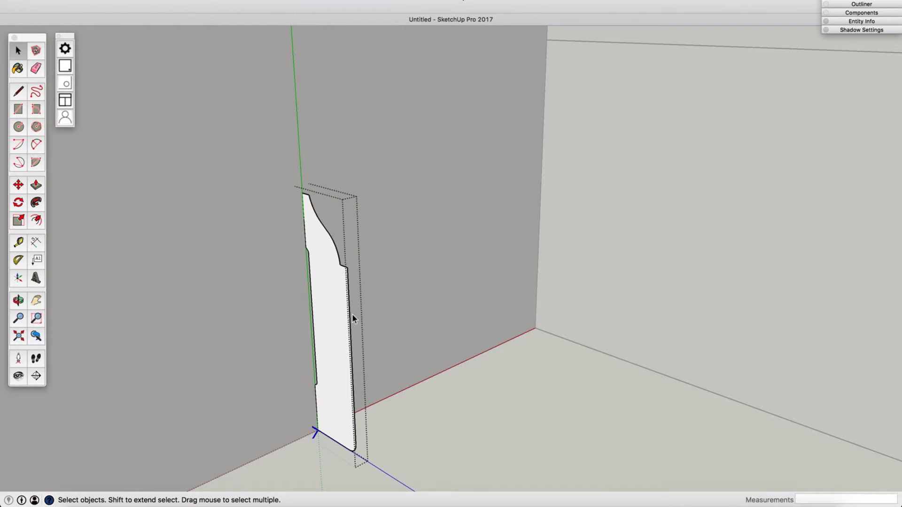
{"action": "key", "text": "m"}
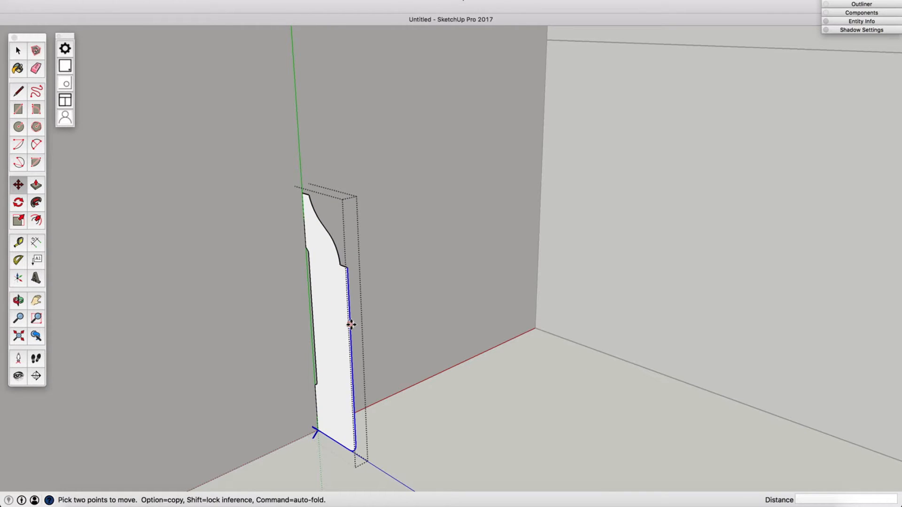
{"action": "left_click", "coordinate": [351, 324]}
{"action": "key", "text": "space"}
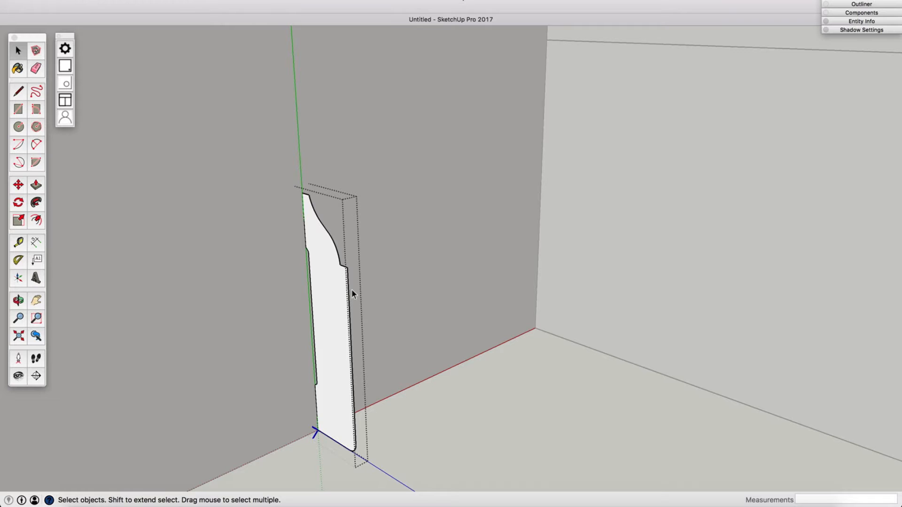
{"action": "left_click_drag", "start_coordinate": [284, 167], "coordinate": [363, 288]}
{"action": "key", "text": "m"}
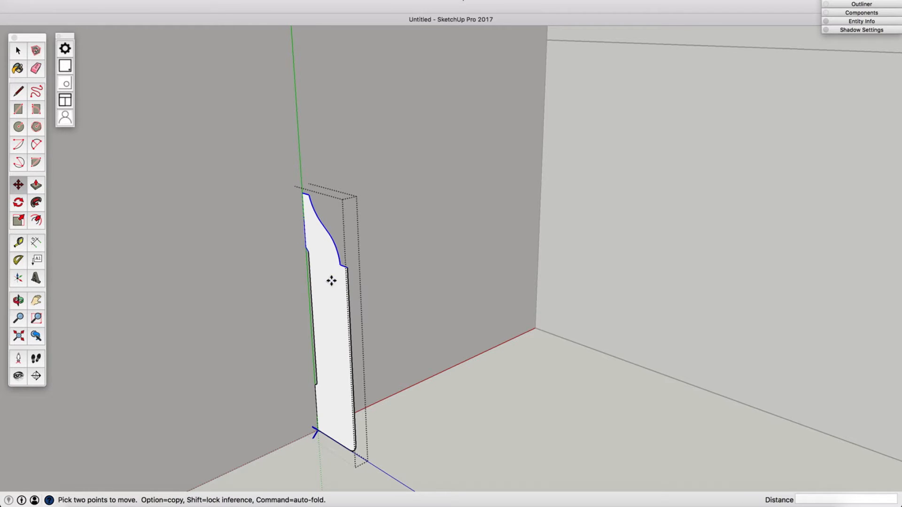
{"action": "left_click", "coordinate": [331, 281]}
{"action": "key", "text": "space"}
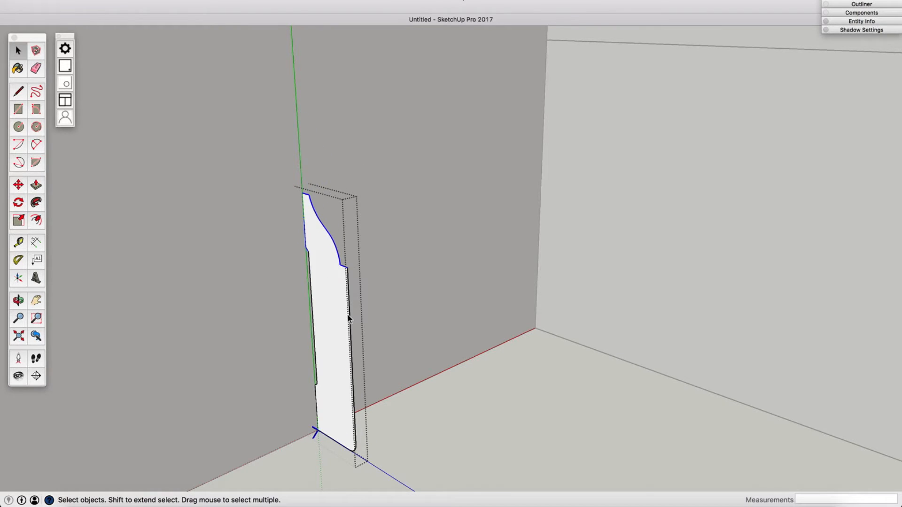
Try to extrude the baseboard profile's face about 8 1/8" along the wall with Push/Pull
{"action": "scroll", "coordinate": [348, 316], "scroll_direction": "down", "scroll_amount": 4}
{"action": "left_click", "coordinate": [380, 359]}
{"action": "scroll", "coordinate": [379, 368], "scroll_direction": "down", "scroll_amount": 5}
{"action": "mouse_move", "coordinate": [378, 368]}
{"action": "middle_mouse_down", "text": "shift"}
{"action": "mouse_move", "coordinate": [372, 319]}
{"action": "mouse_move", "coordinate": [364, 319]}
{"action": "middle_mouse_up", "text": "shift"}
{"action": "double_click", "coordinate": [364, 319]}
{"action": "key", "text": "p"}
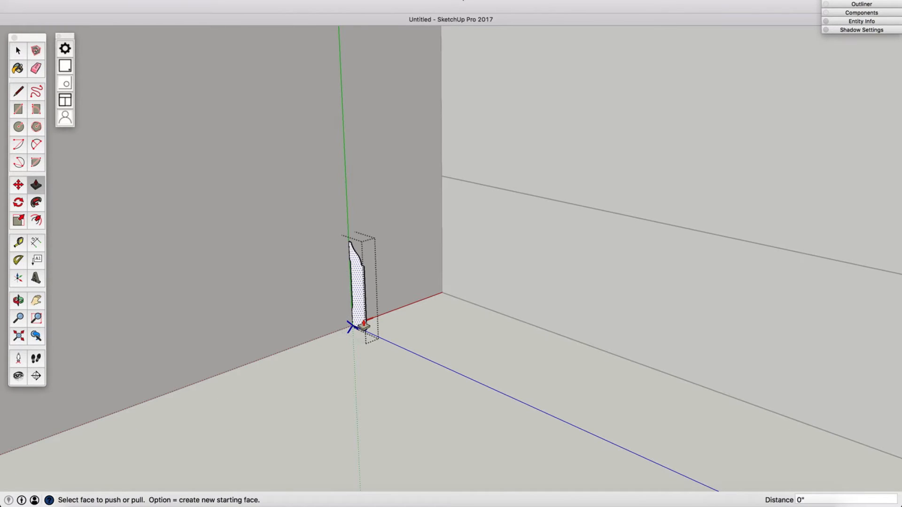
{"action": "left_click", "coordinate": [360, 310]}
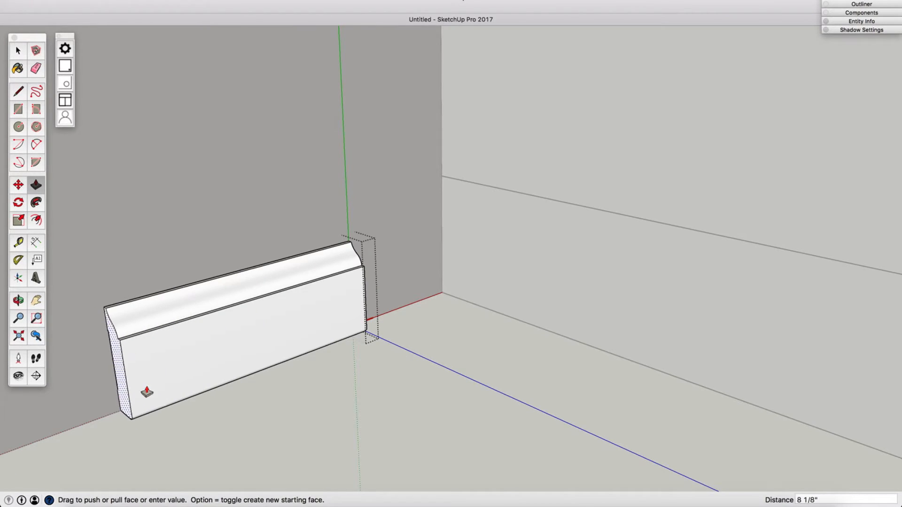
{"action": "key", "text": "space"}
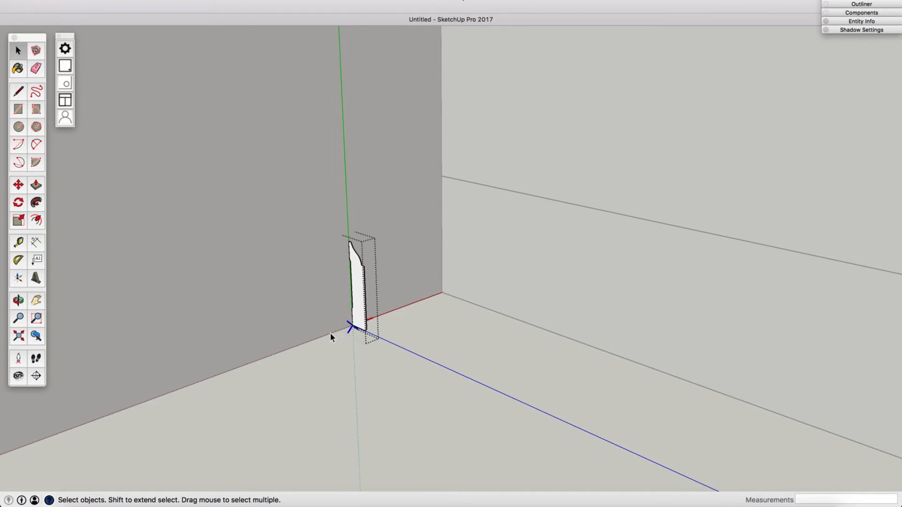
Draw a path line from the profile's lower back corner along the wall, around the base cabinet's toe kick, and onto the wall beyond
{"action": "key", "text": "l"}
{"action": "left_click", "coordinate": [353, 326]}
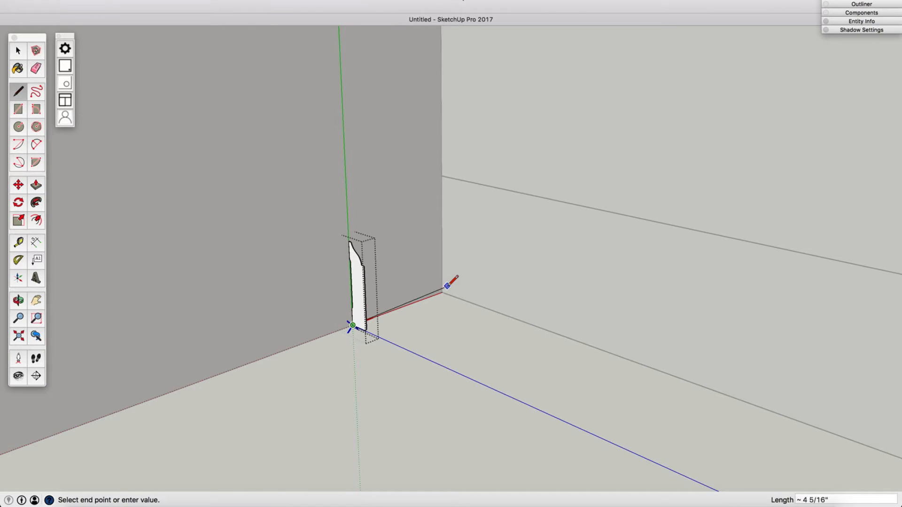
{"action": "scroll", "coordinate": [466, 287], "scroll_direction": "down", "scroll_amount": 4}
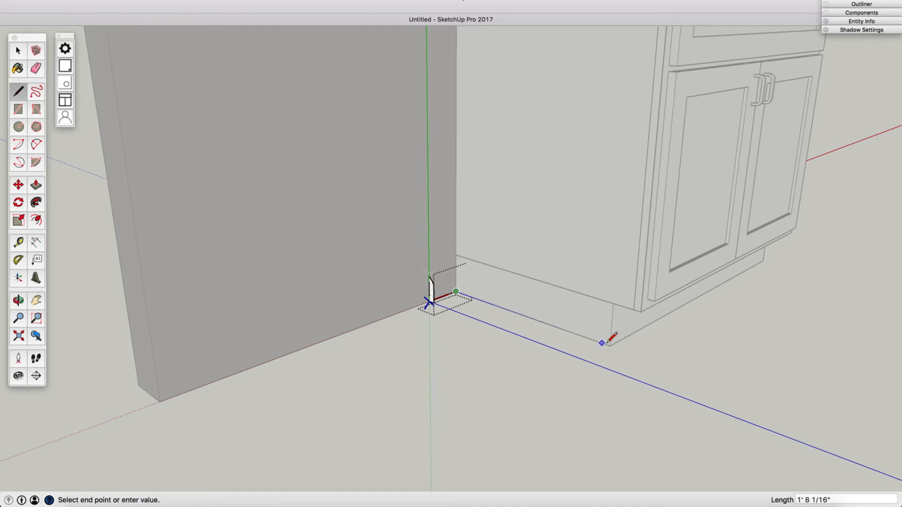
{"action": "middle_click_drag", "start_coordinate": [611, 342], "coordinate": [205, 203]}
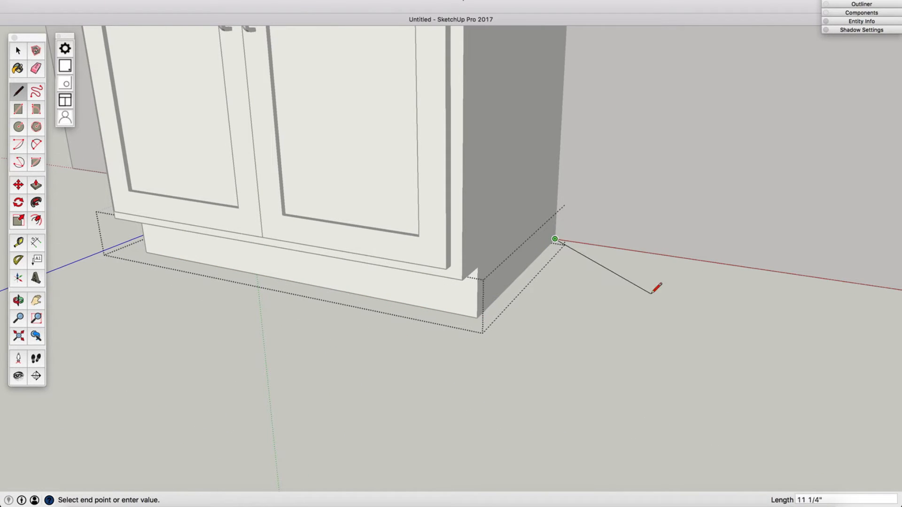
{"action": "left_click", "coordinate": [701, 260]}
{"action": "key", "text": "space"}
Sweep the baseboard profile with Follow Me along the path around the base cabinet to its end on the wall, and close the component
{"action": "left_click", "coordinate": [438, 314]}
{"action": "middle_click_drag", "start_coordinate": [438, 318], "coordinate": [380, 336]}
{"action": "scroll", "coordinate": [338, 237], "scroll_direction": "up", "scroll_amount": 8}
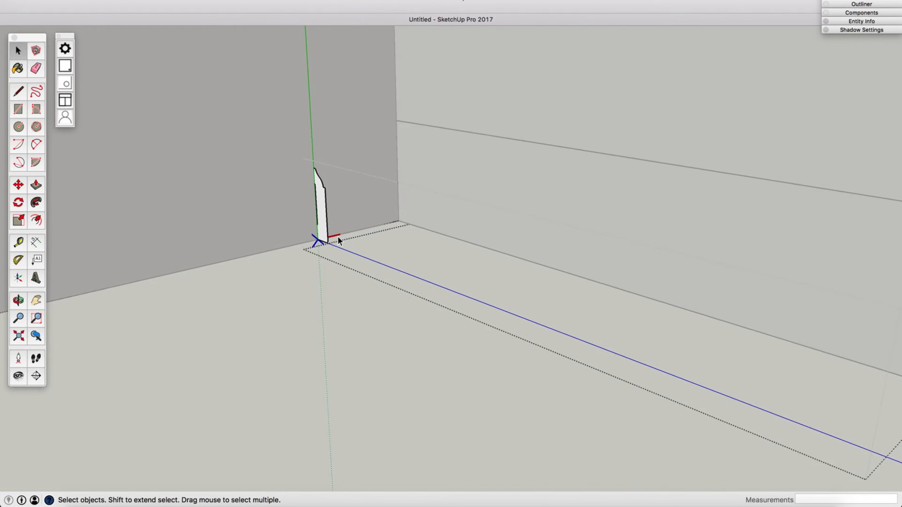
{"action": "left_click", "coordinate": [382, 234]}
{"action": "middle_click_drag", "start_coordinate": [382, 234], "coordinate": [367, 249], "text": "shift"}
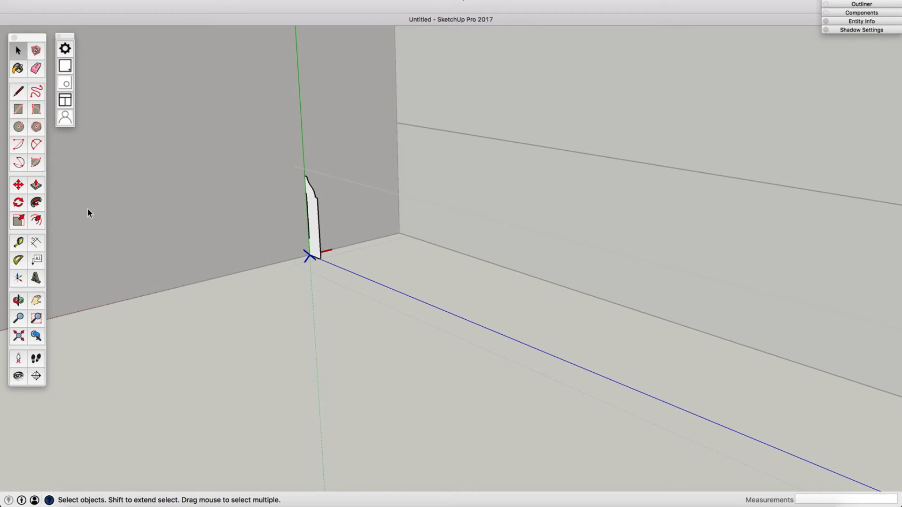
{"action": "left_click", "coordinate": [318, 375]}
{"action": "double_click", "coordinate": [314, 227]}
{"action": "left_click", "coordinate": [36, 203]}
{"action": "left_click_drag", "start_coordinate": [315, 254], "coordinate": [538, 286]}
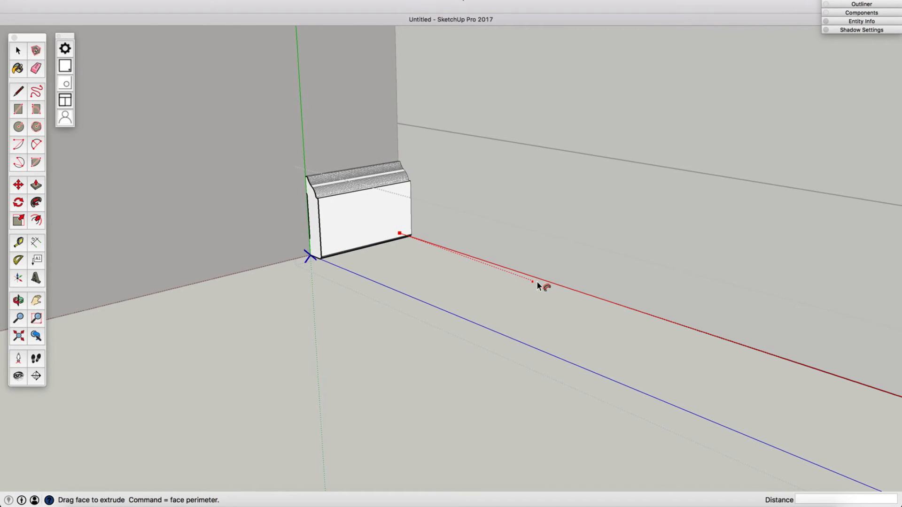
{"action": "middle_click_drag", "start_coordinate": [681, 325], "coordinate": [434, 300], "text": "shift"}
{"action": "scroll", "coordinate": [437, 301], "scroll_direction": "down", "scroll_amount": 4}
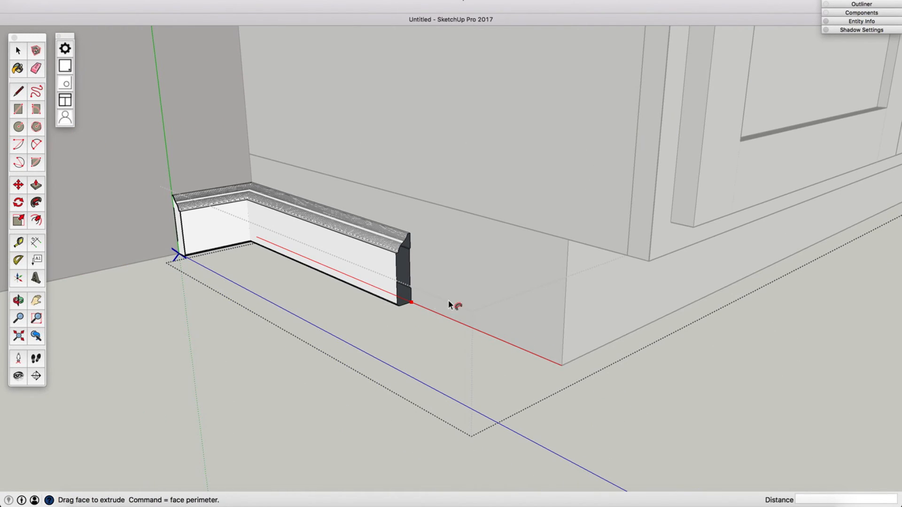
{"action": "scroll", "coordinate": [644, 332], "scroll_direction": "up", "scroll_amount": 4}
{"action": "middle_click_drag", "start_coordinate": [644, 331], "coordinate": [401, 272]}
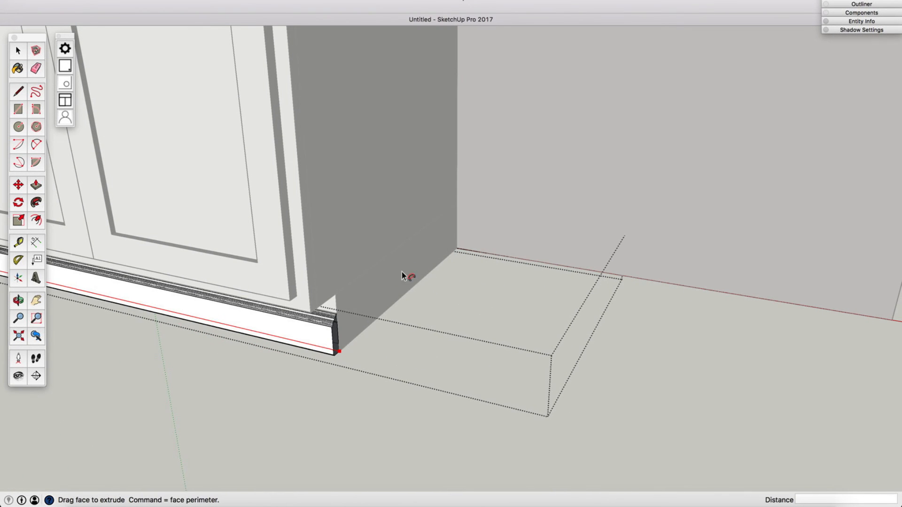
{"action": "left_click", "coordinate": [623, 277]}
{"action": "key", "text": "space"}
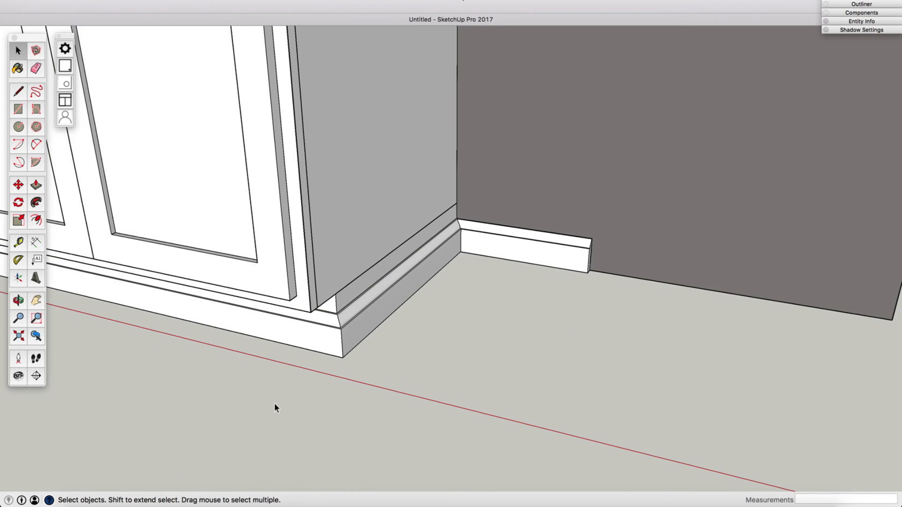
Examine the baseboard around the base cabinet and the crown molding on the wall and upper cabinet
{"action": "mouse_move", "coordinate": [274, 407]}
{"action": "middle_mouse_down"}
{"action": "mouse_move", "coordinate": [697, 371]}
{"action": "mouse_move", "coordinate": [536, 256]}
{"action": "mouse_move", "coordinate": [545, 237]}
{"action": "middle_mouse_up"}
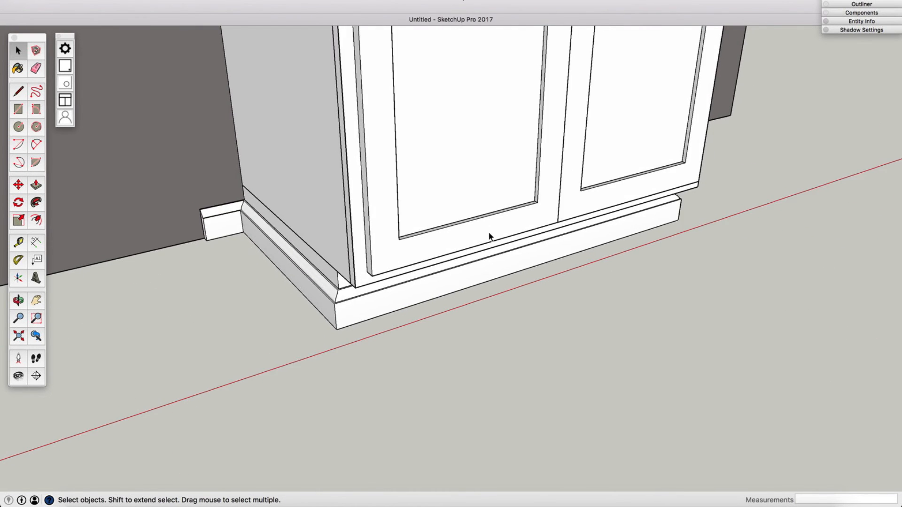
{"action": "scroll", "coordinate": [488, 232], "scroll_direction": "down", "scroll_amount": 10}
{"action": "middle_click_drag", "start_coordinate": [470, 372], "coordinate": [478, 328]}
{"action": "scroll", "coordinate": [479, 328], "scroll_direction": "down", "scroll_amount": 10}
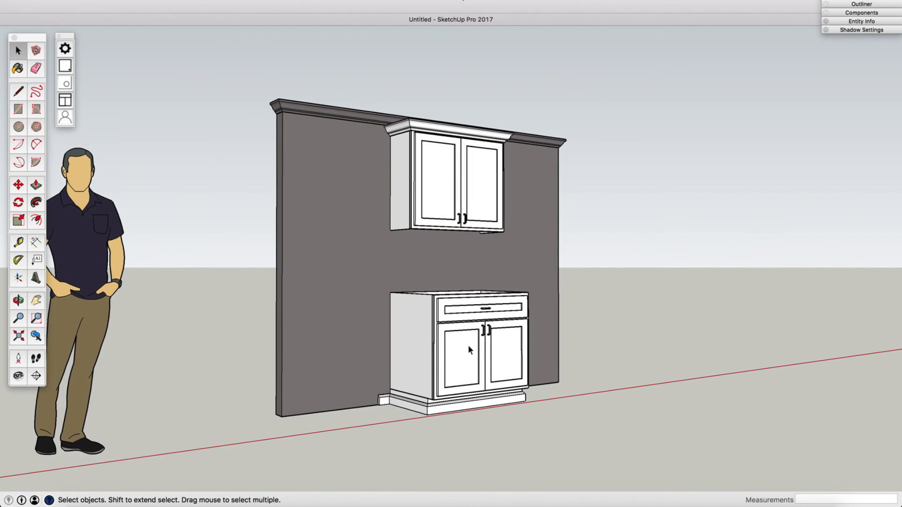
{"action": "scroll", "coordinate": [468, 347], "scroll_direction": "up", "scroll_amount": 4}
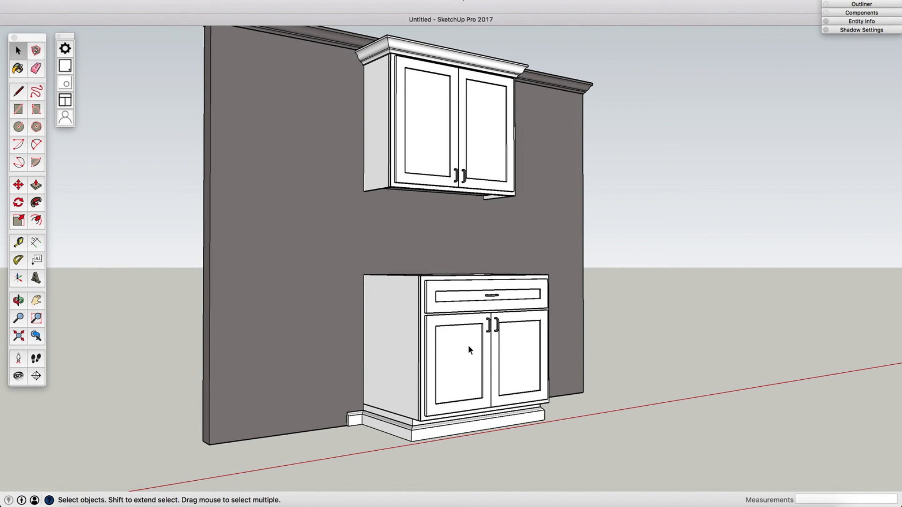
{"action": "middle_click_drag", "start_coordinate": [513, 287], "coordinate": [418, 388]}
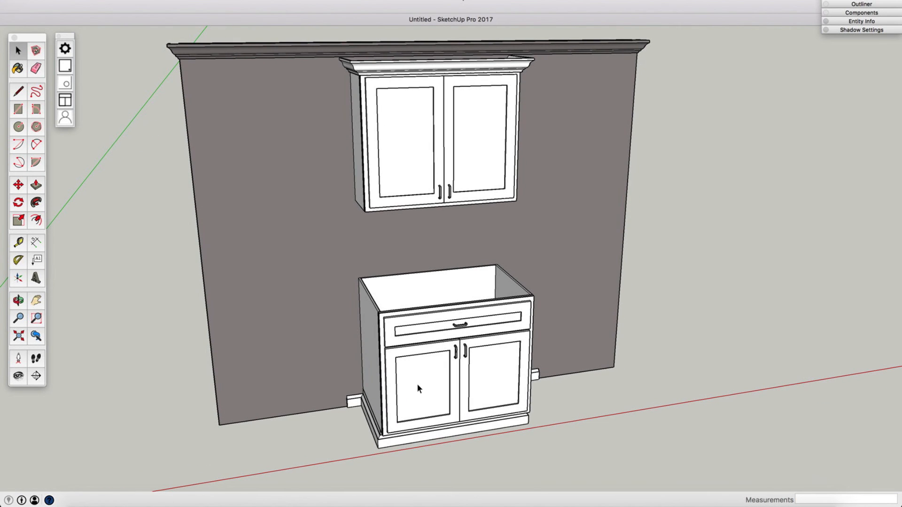